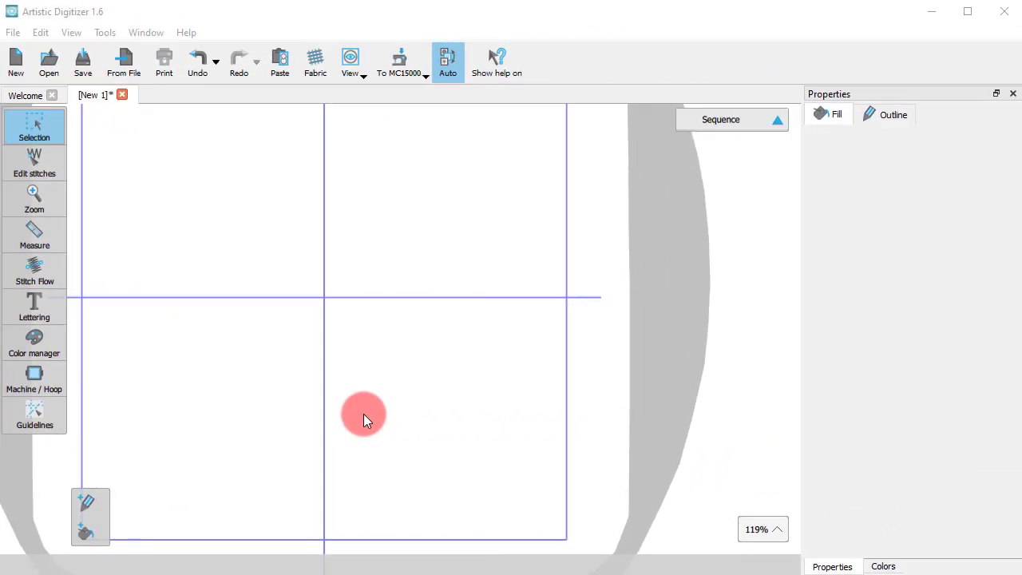
Step: Insert a heart symbol glyph and size and position it in the hoop
left_click(105, 33)
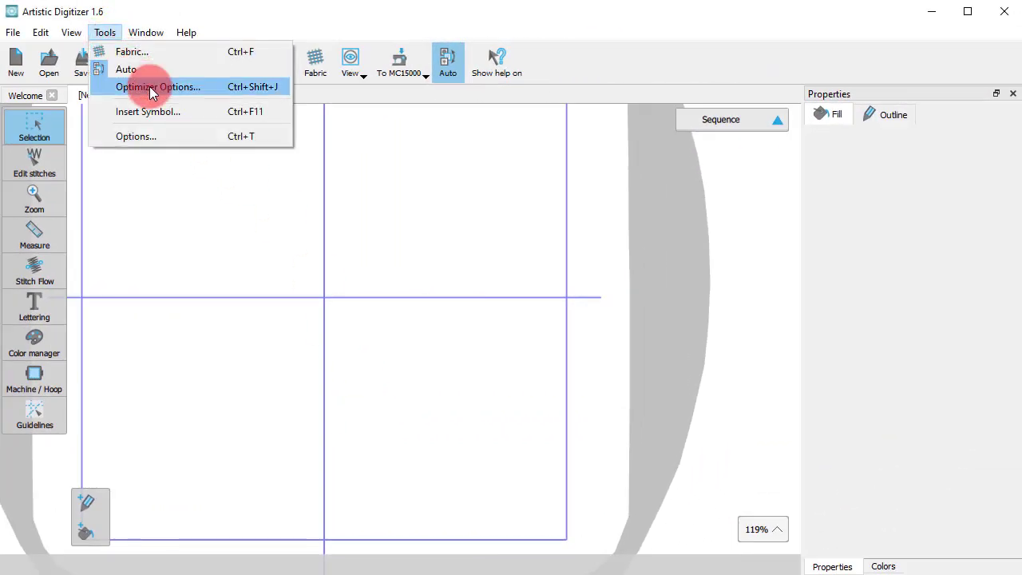
left_click(170, 110)
left_click(559, 304)
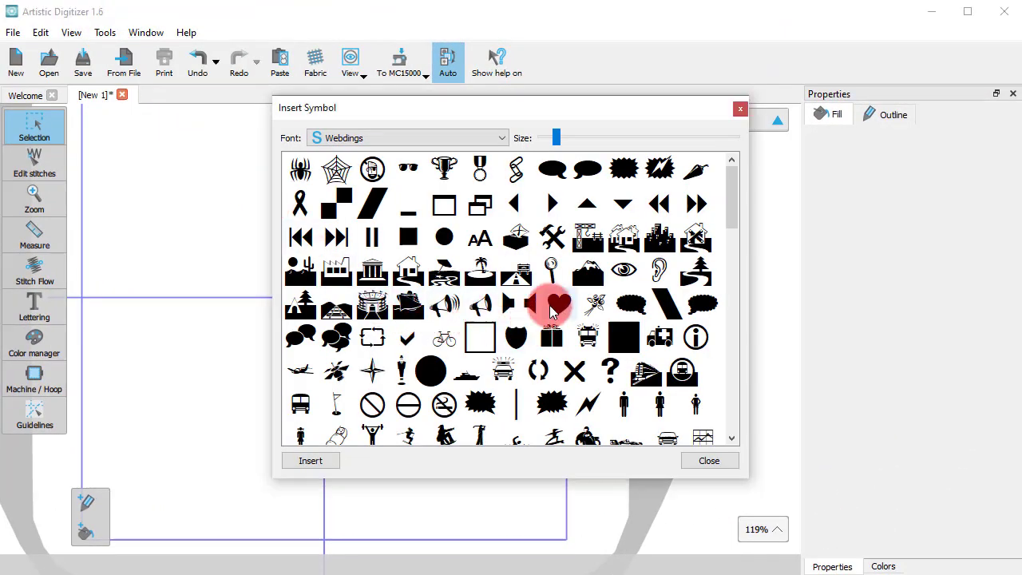
left_click(311, 461)
left_click_drag(240, 445, 372, 443)
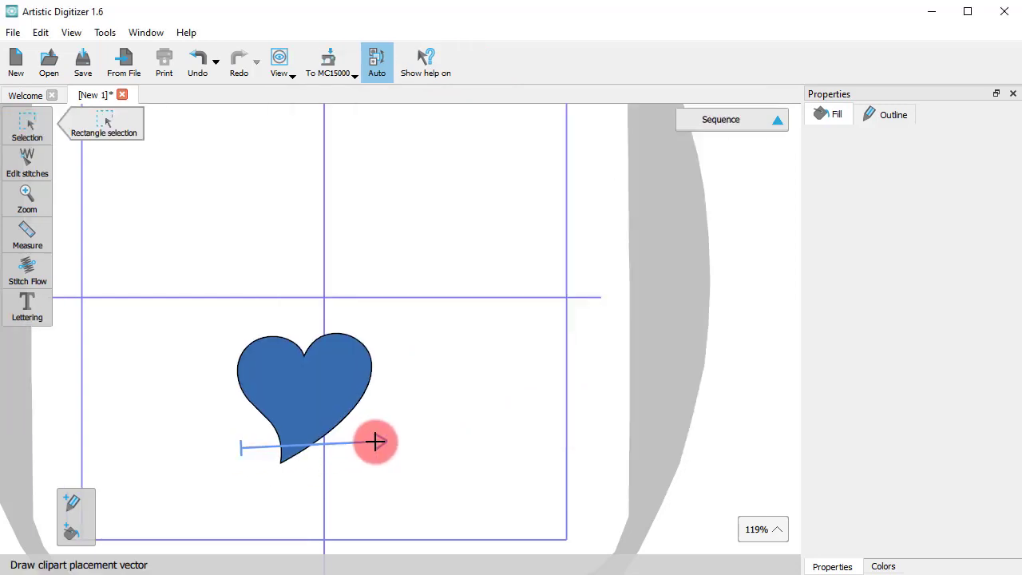
left_click(731, 461)
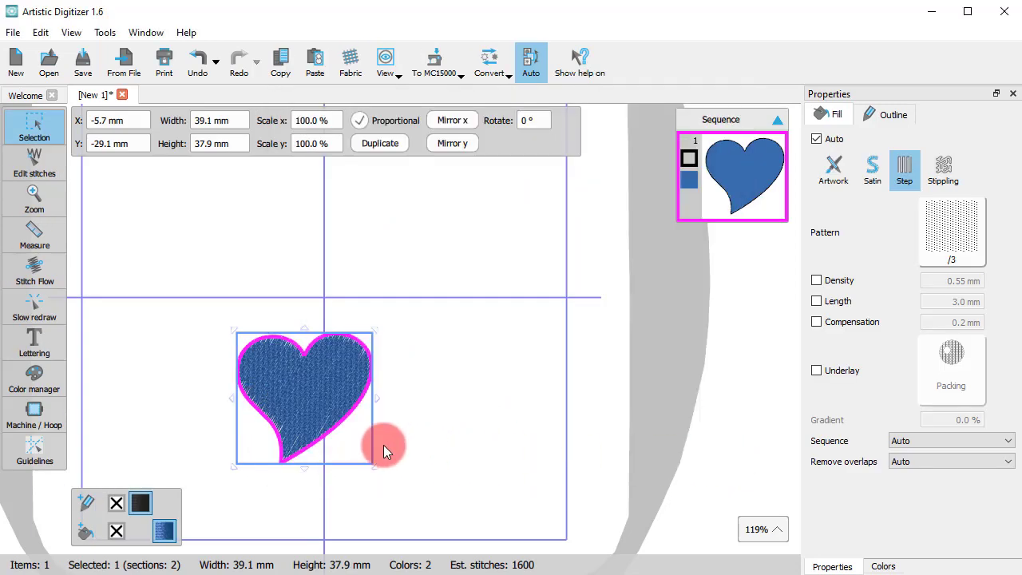
Step: Delete the heart symbol from the design
scroll(259, 403, "up", 3)
scroll(274, 360, "down", 4)
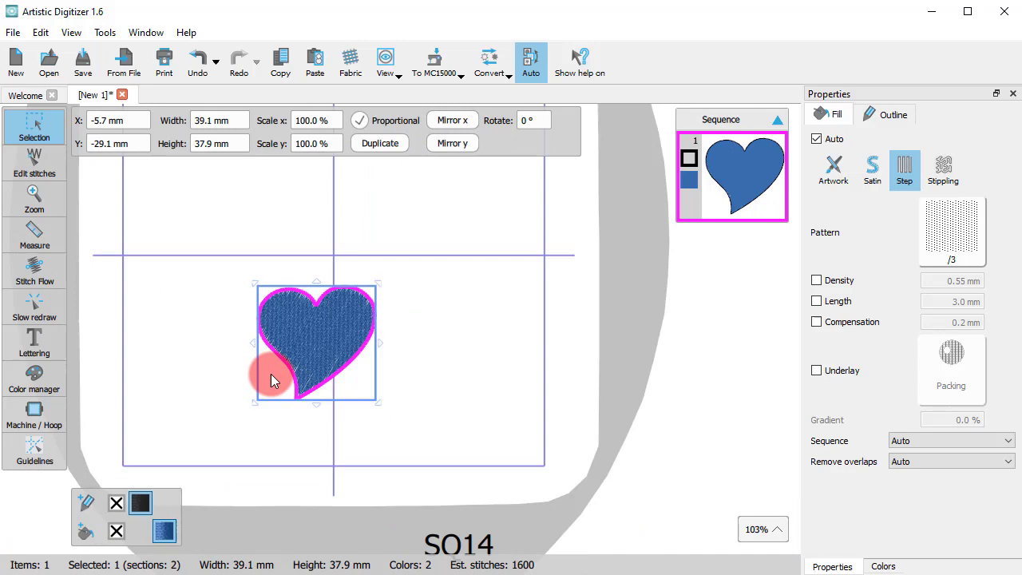
scroll(281, 362, "up", 1)
left_click(506, 382)
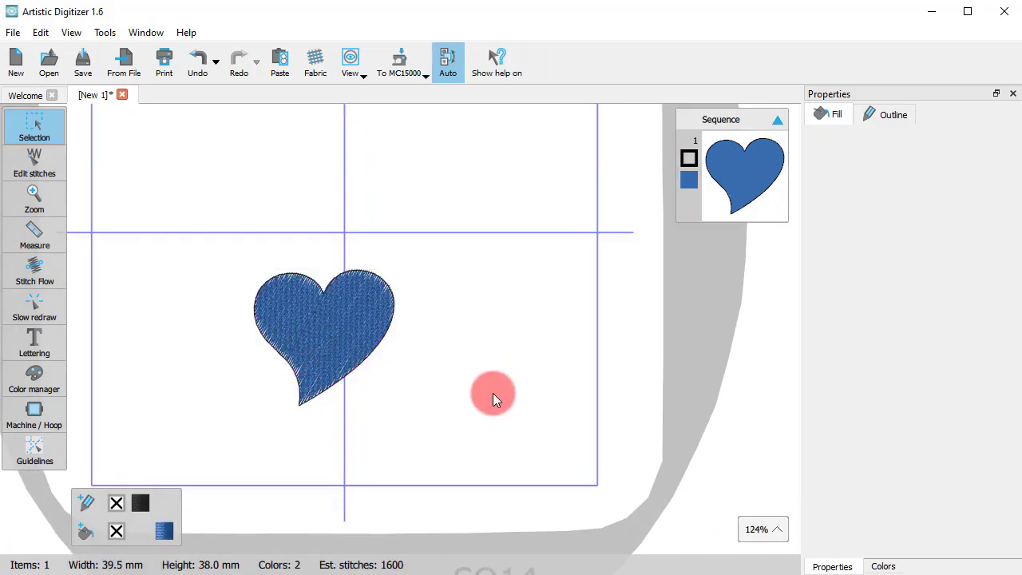
left_click(338, 354)
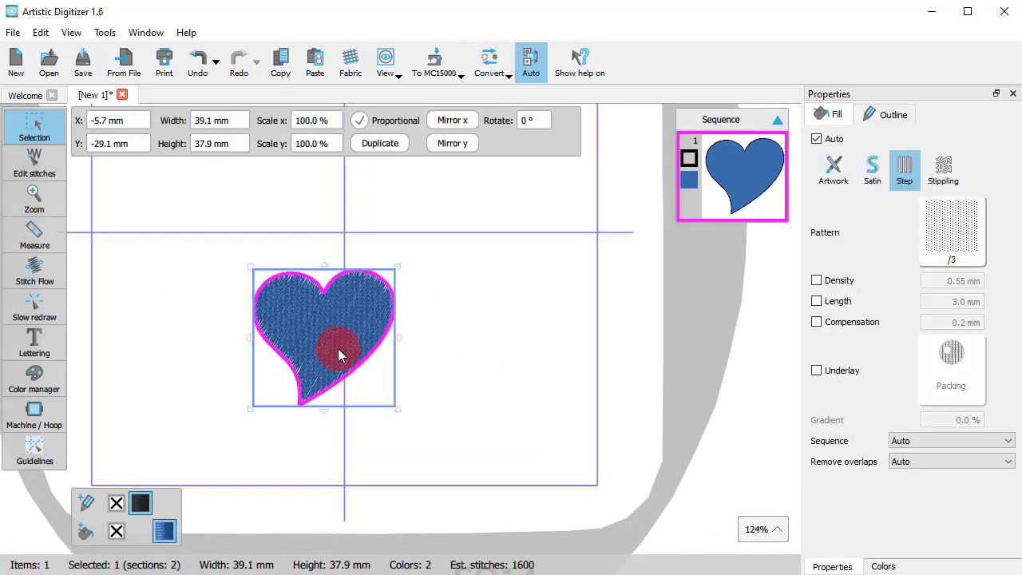
key("Delete")
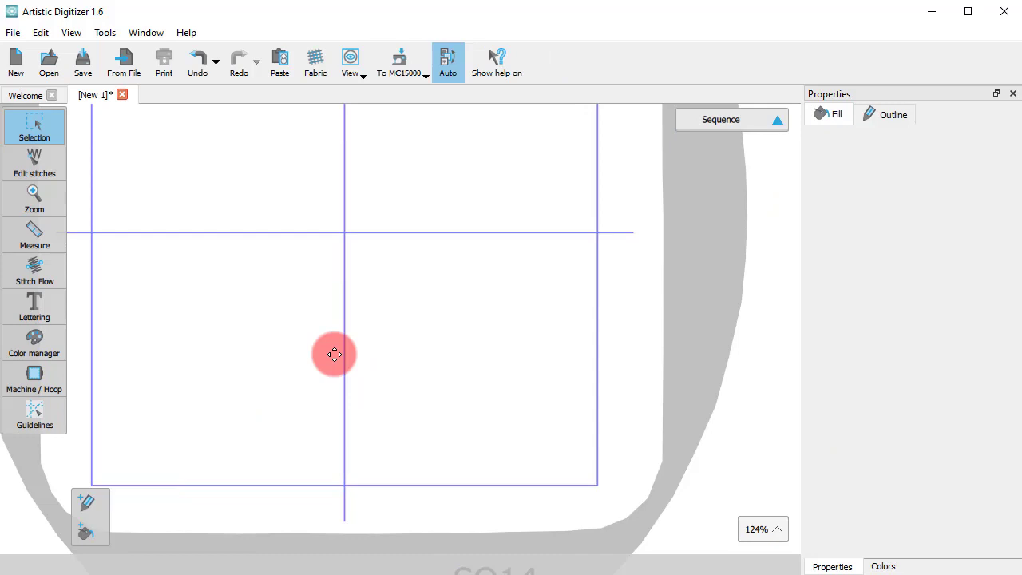
Step: Add the text lettering 'Satin' starting on the hoop's left side
left_click(34, 304)
left_click(88, 299)
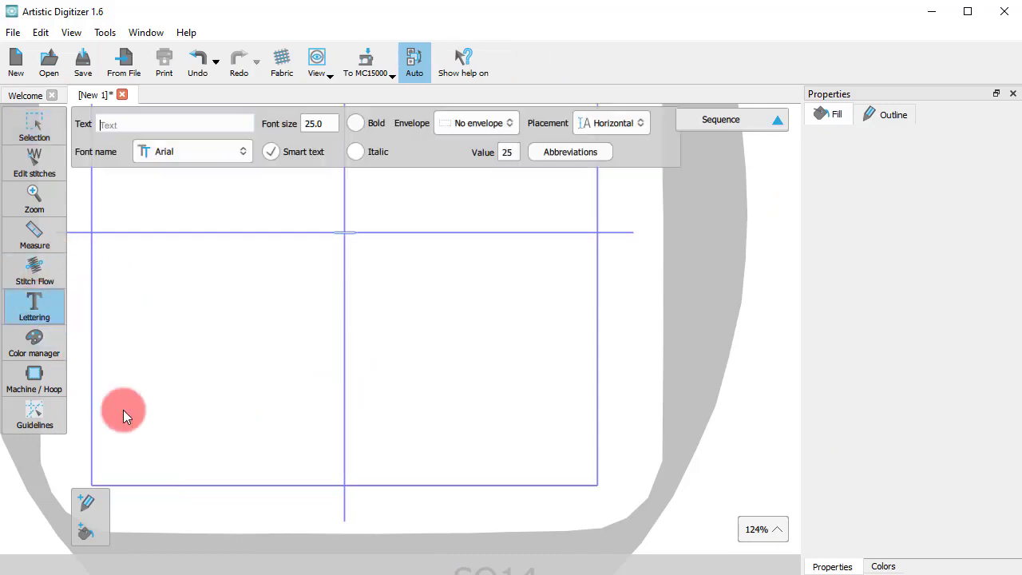
left_click(158, 377)
type("Satin")
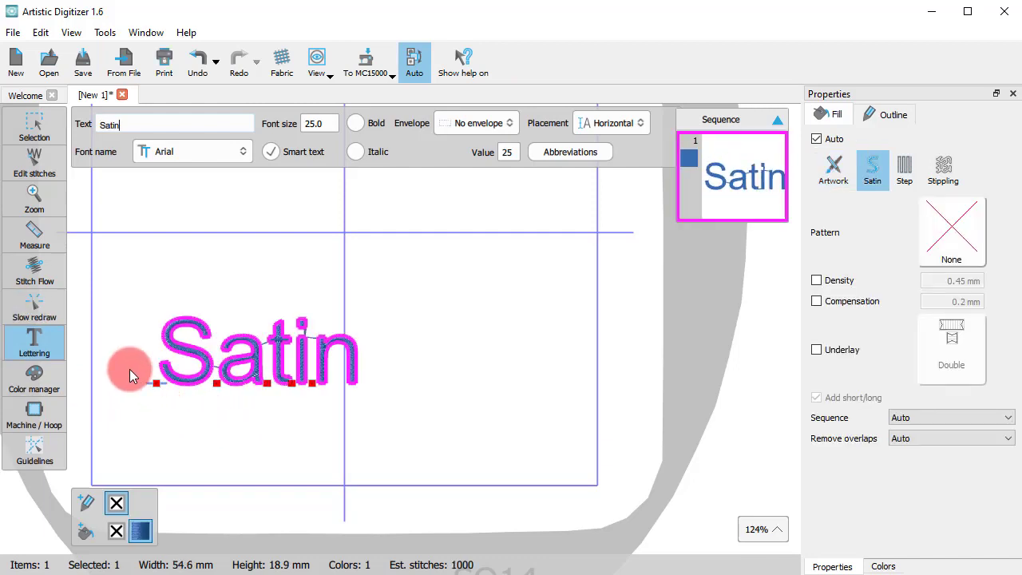
scroll(129, 369, "up", 5)
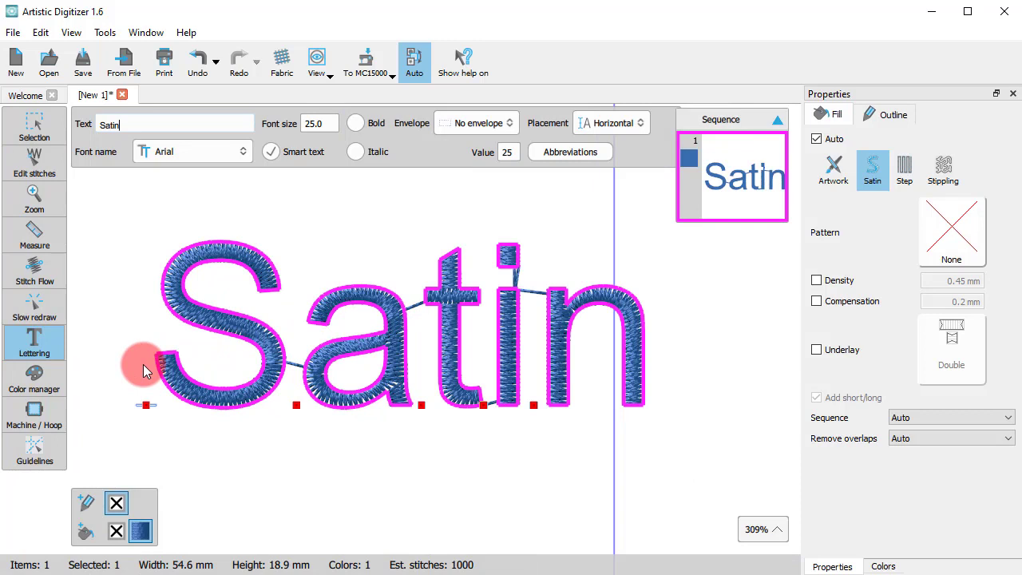
Step: Return to the Selection tool, deselect the lettering and show stitch lines with Ctrl+R
left_click(24, 112)
left_click(32, 134)
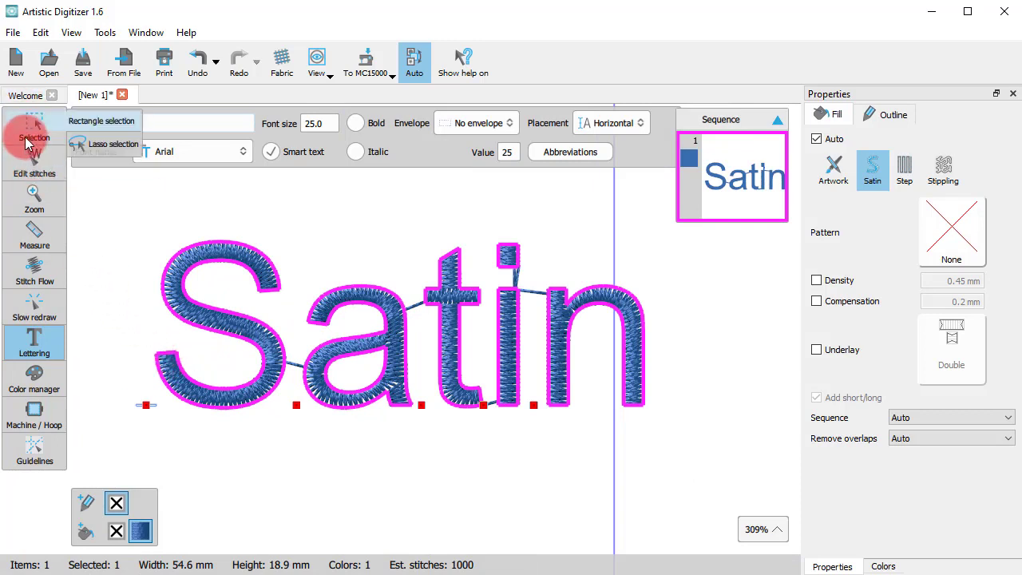
left_click_drag(199, 427, 238, 474)
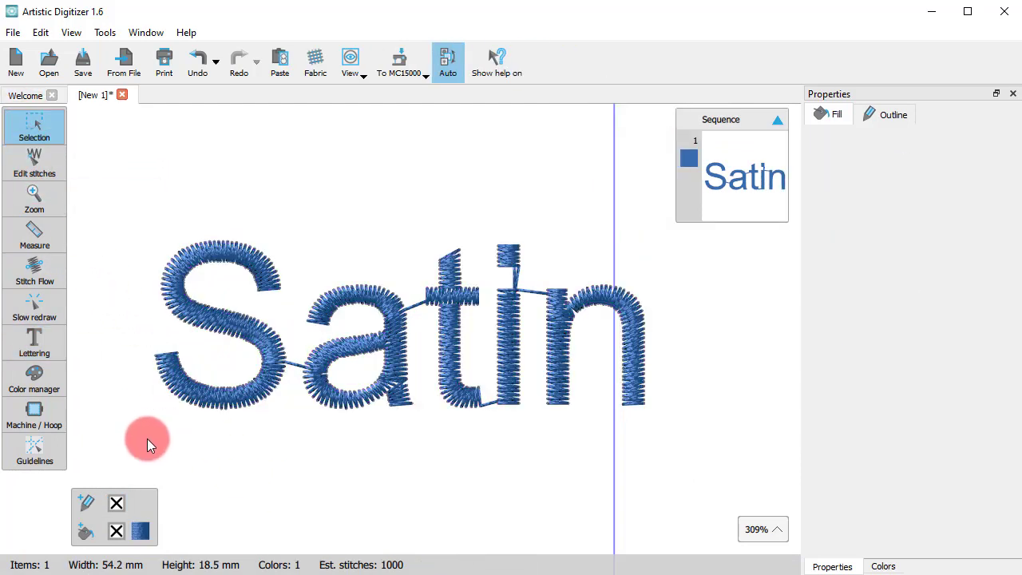
key("ctrl+r")
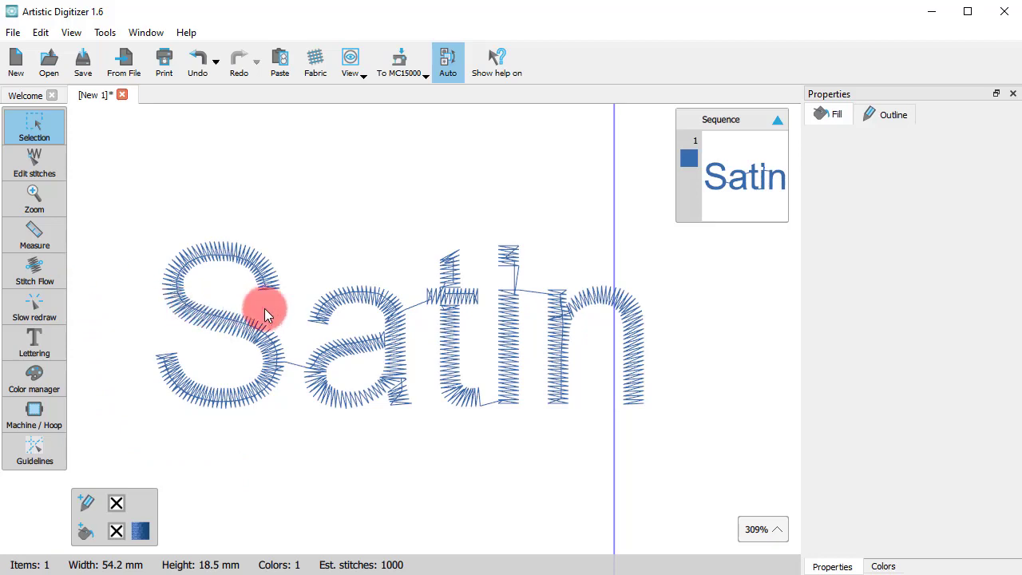
scroll(236, 295, "up", 3)
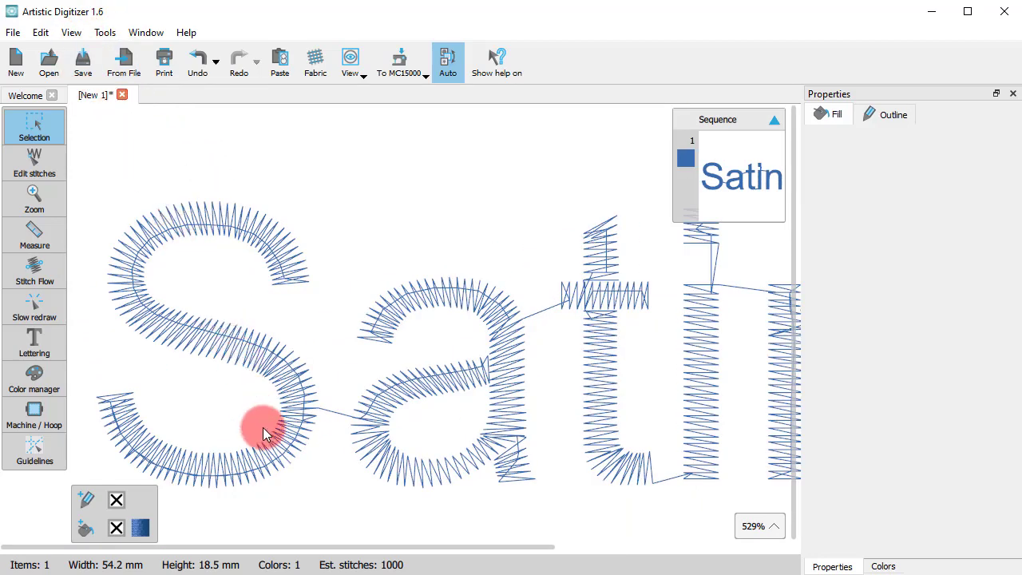
Step: Slow-redraw the lettering through the S, then return to full view and select it
left_click(35, 307)
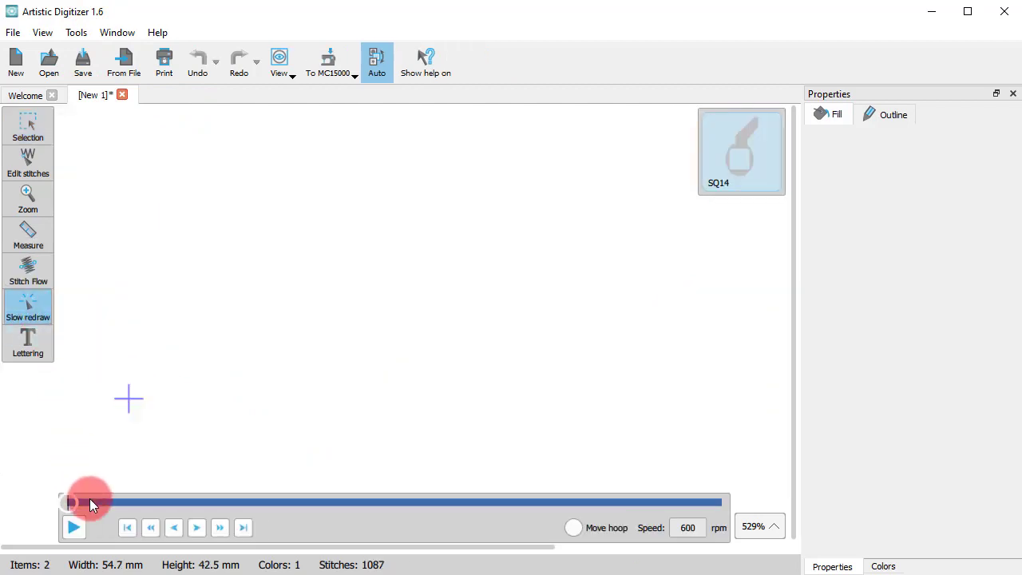
left_click_drag(68, 505, 472, 461)
left_click(28, 128)
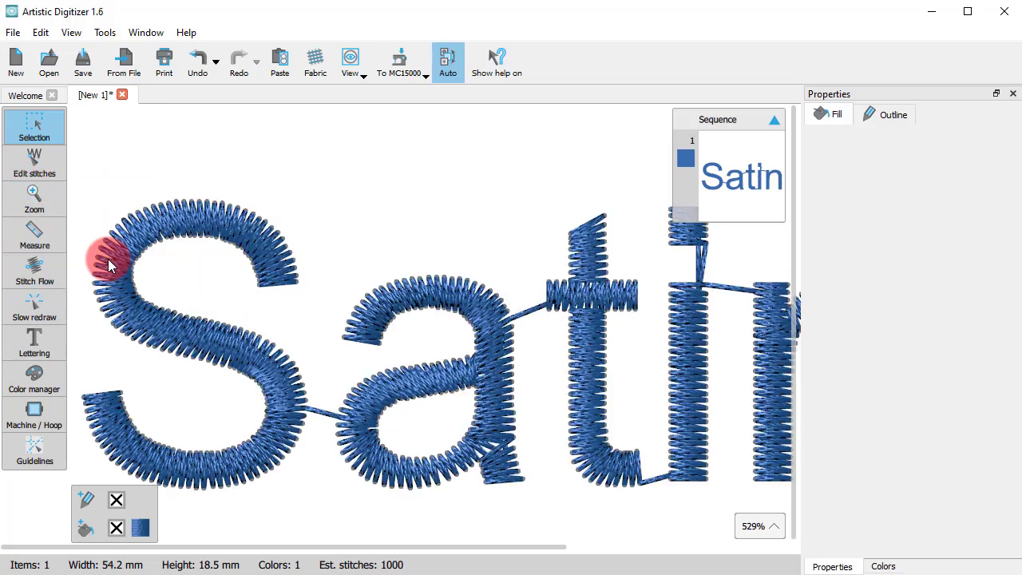
left_click(193, 342)
scroll(193, 343, "down", 4)
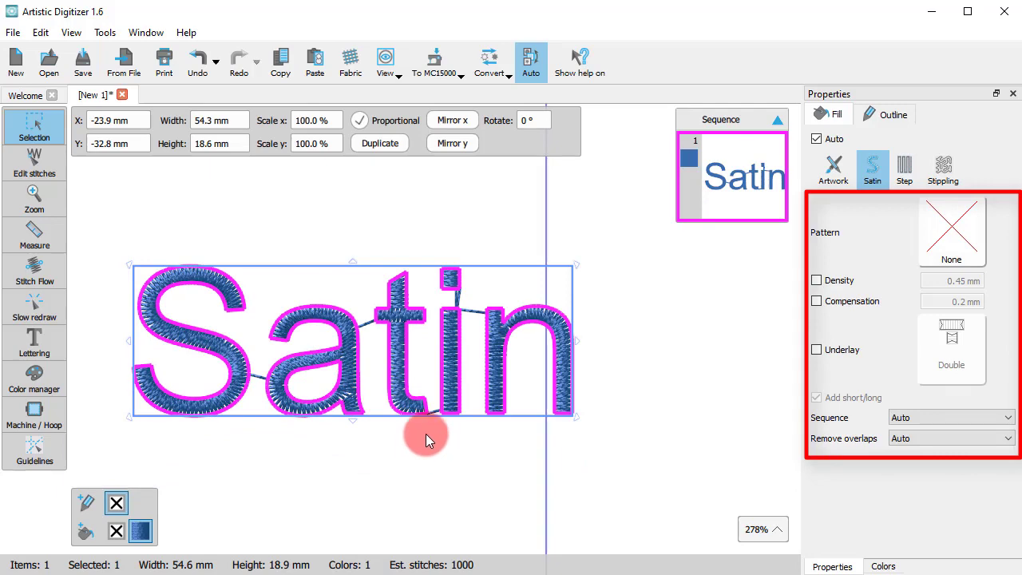
Step: Apply the wool fill pattern to the lettering and enlarge it to about 96 mm wide
left_click(954, 231)
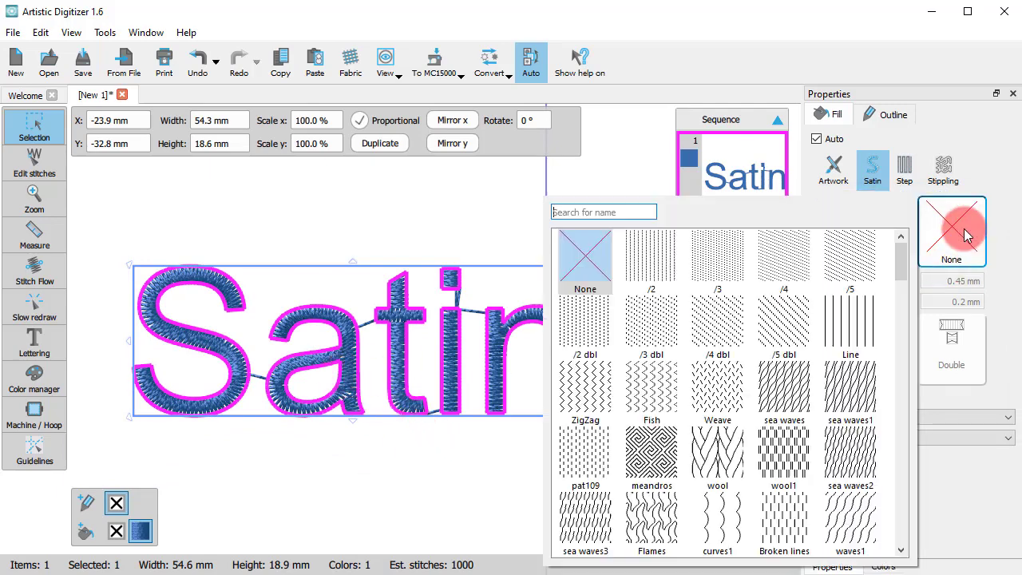
left_click(728, 447)
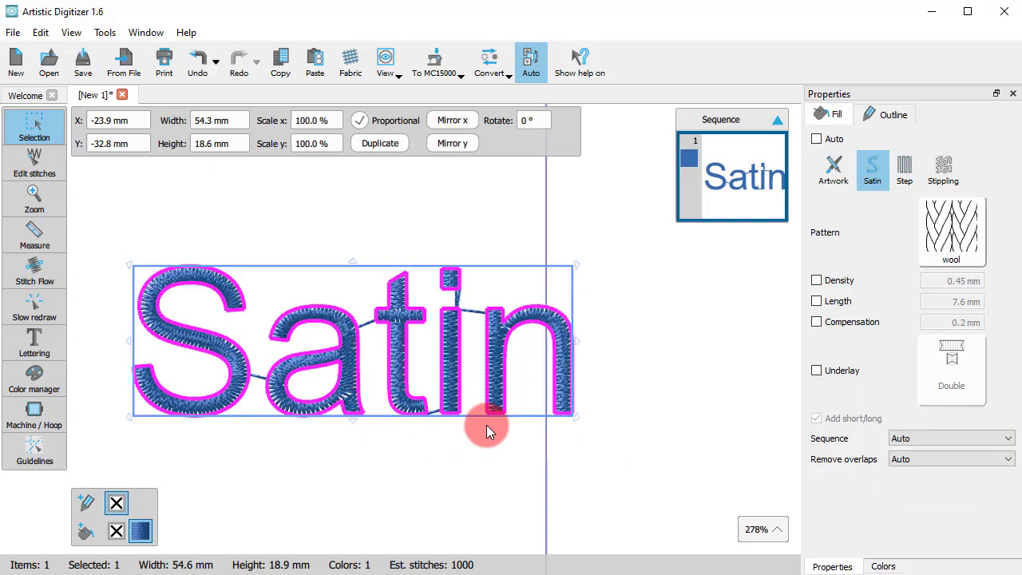
left_click_drag(573, 411, 912, 530)
scroll(282, 461, "down", 3)
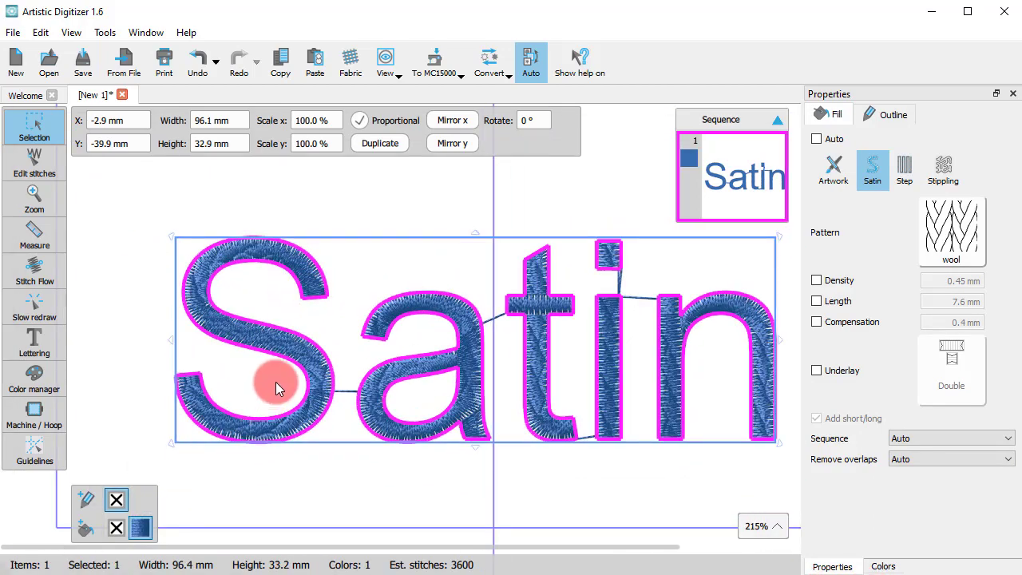
scroll(276, 382, "up", 2)
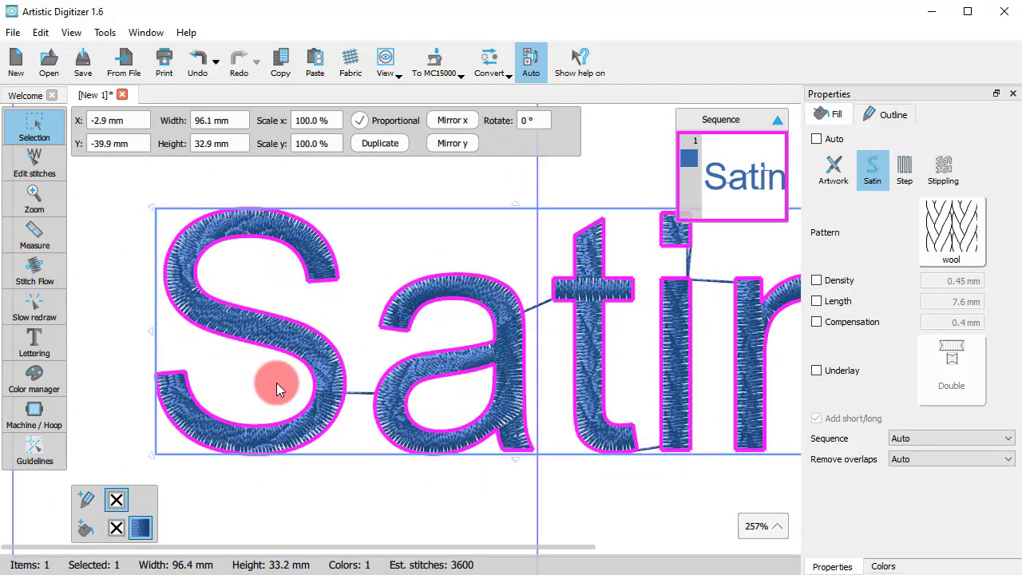
Step: Show stitch points on the lettering, then reselect it to display its fill settings
left_click(71, 32)
left_click(90, 70)
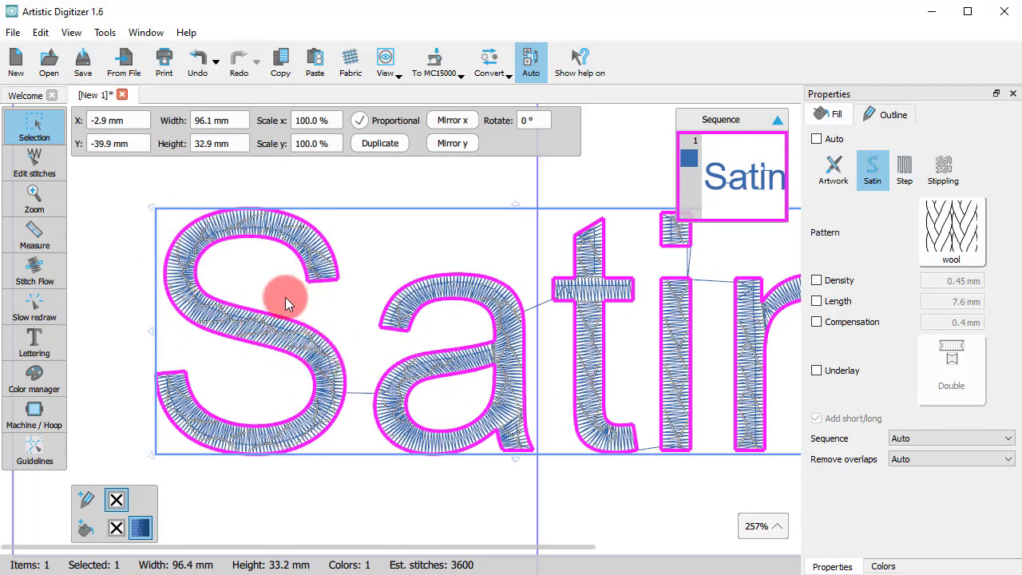
scroll(279, 307, "up", 2)
left_click(322, 379)
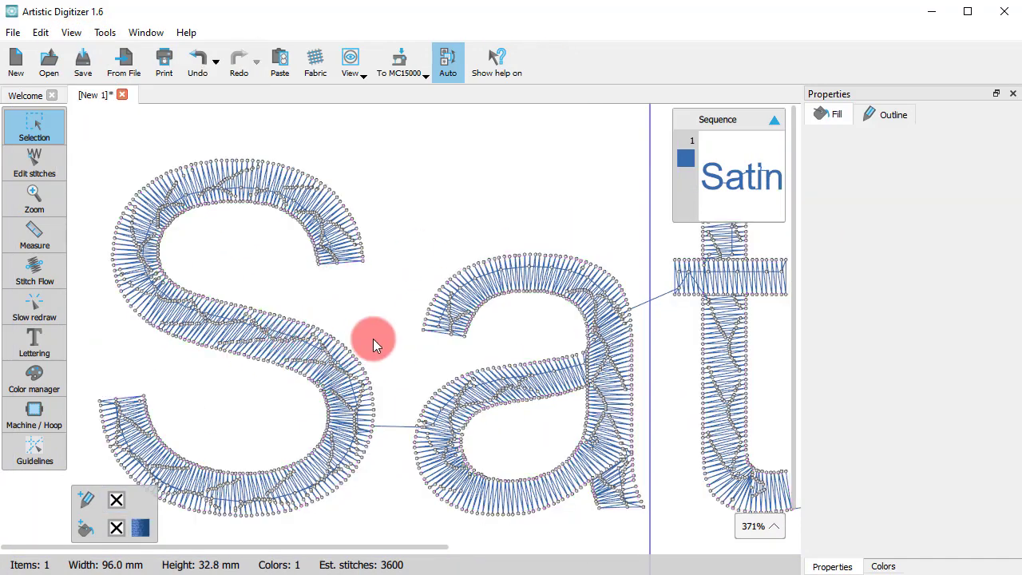
left_click(322, 380)
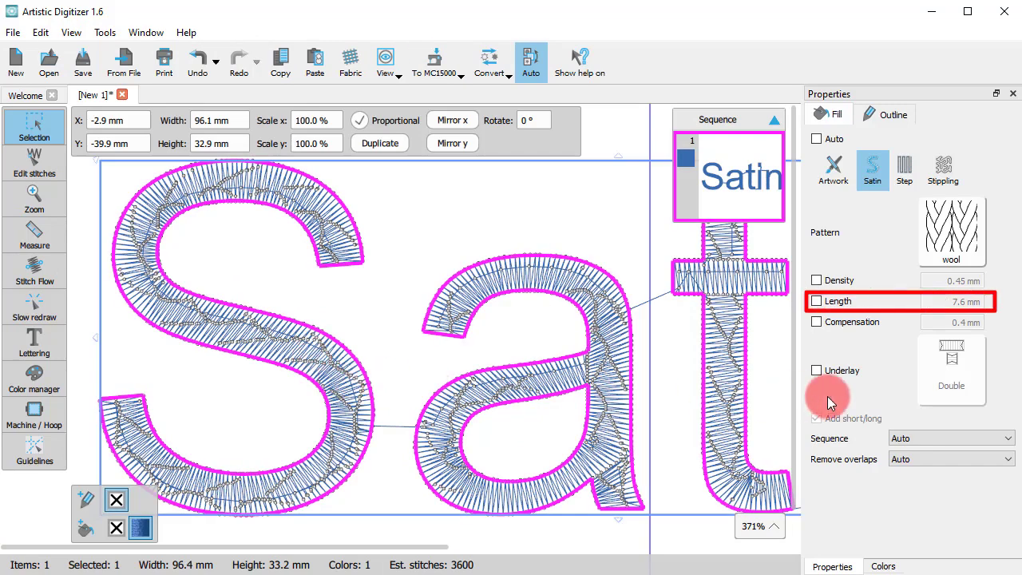
Step: Try a 6.0 mm custom stitch length, untick it, and set the satin pattern to None
left_click(838, 308)
left_click(955, 302)
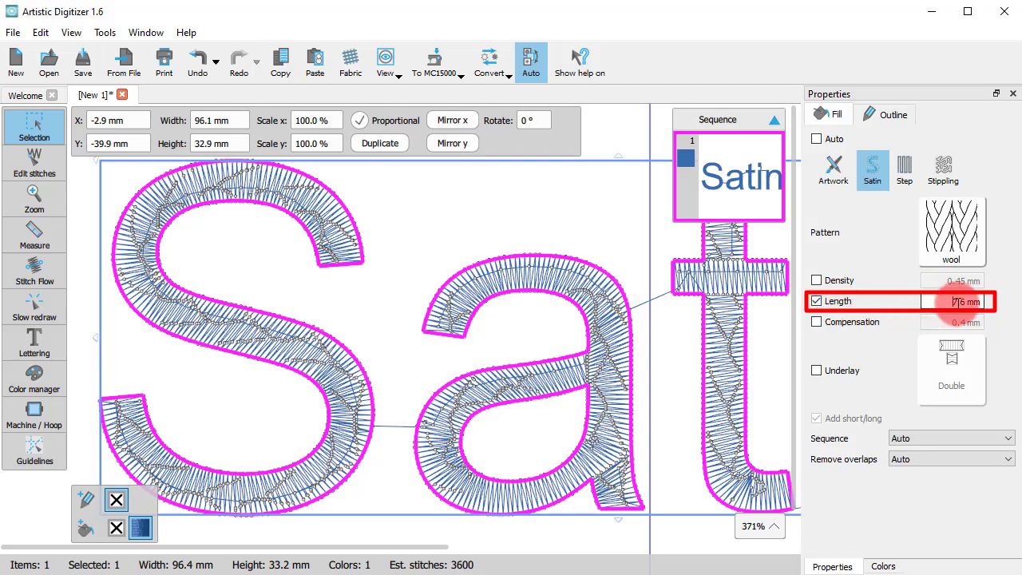
left_click_drag(955, 301, 967, 301)
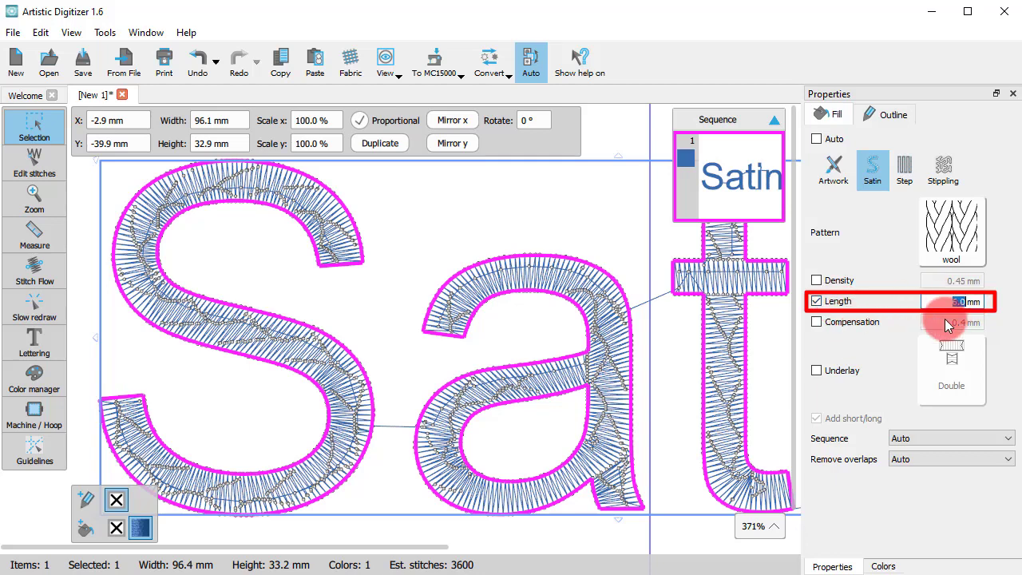
left_click(816, 301)
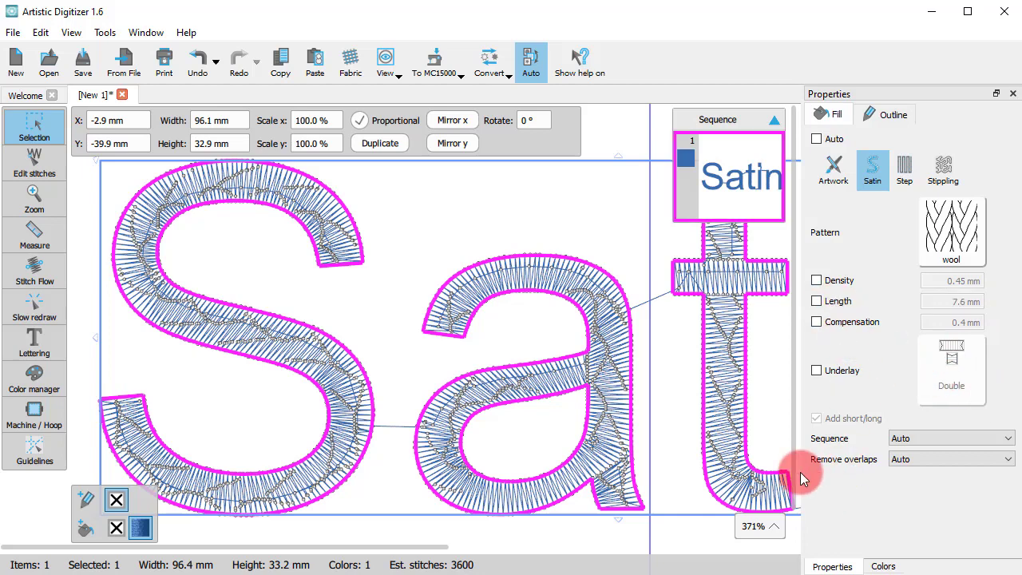
left_click(942, 226)
left_click(585, 255)
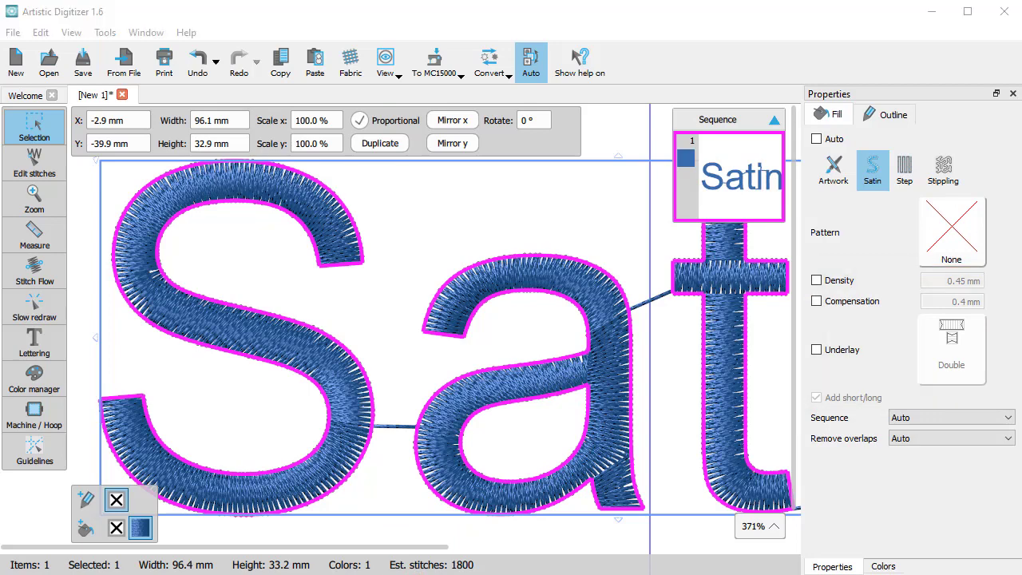
left_click(816, 281)
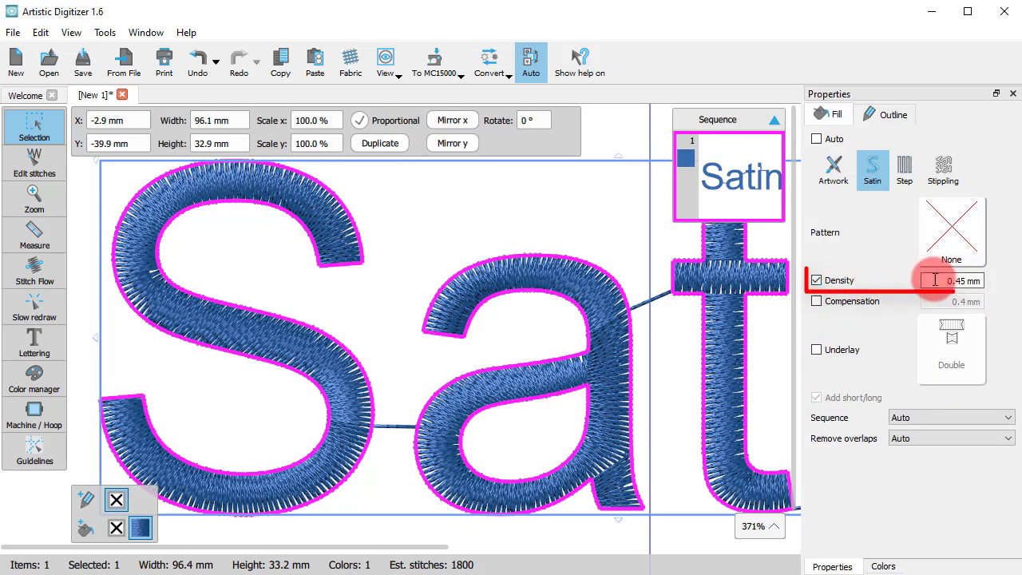
double_click(954, 281)
left_click_drag(956, 281, 966, 281)
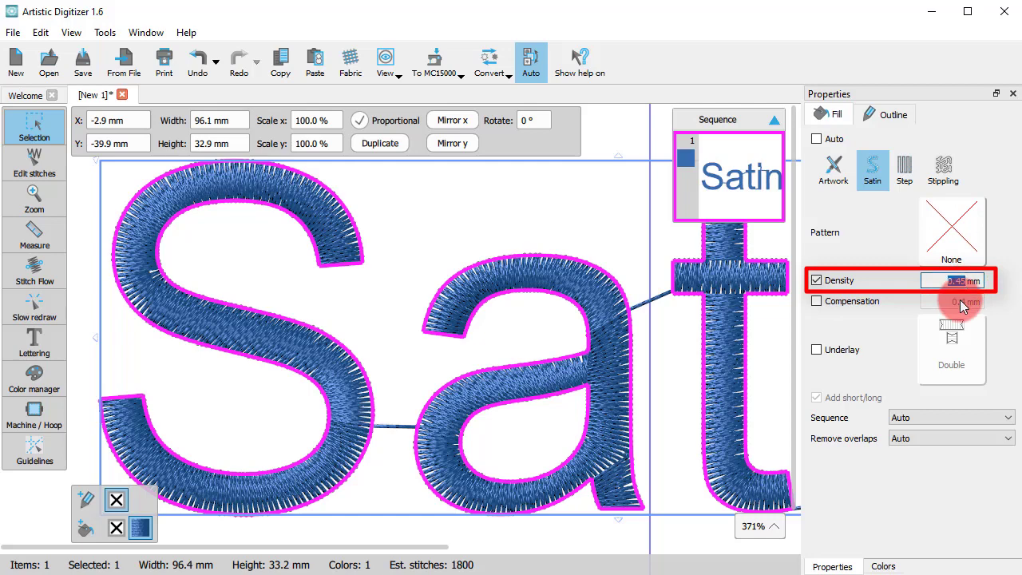
type("0.")
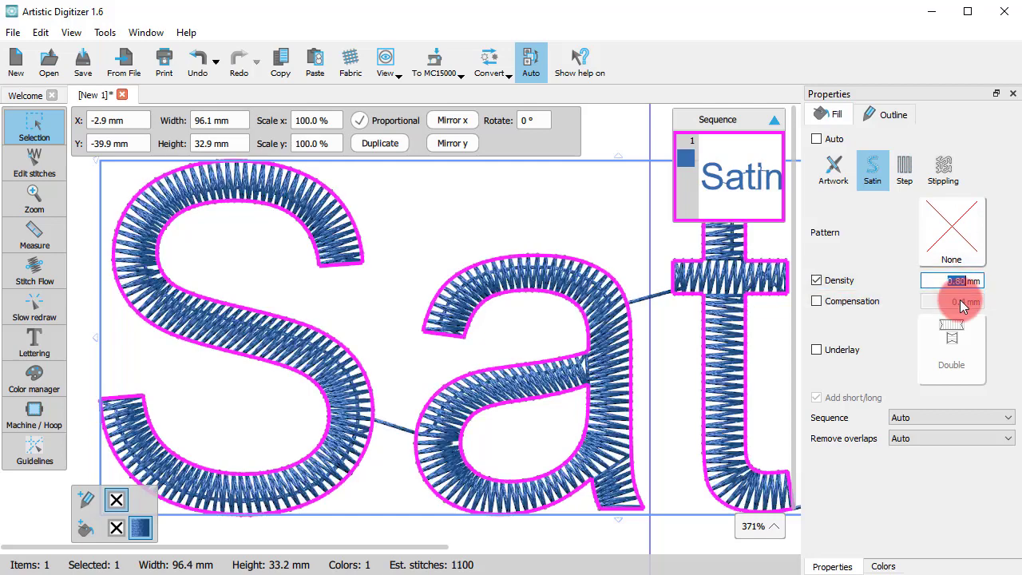
left_click(948, 280)
mouse_move(948, 280)
left_mouse_down()
mouse_move(878, 284)
mouse_move(960, 289)
left_mouse_up()
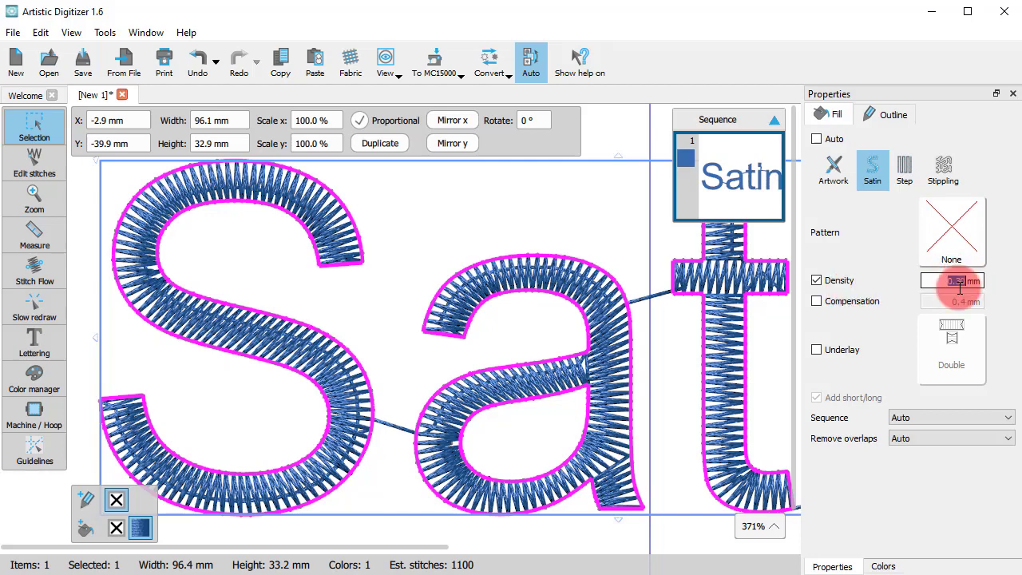
type("0.3")
key("Return")
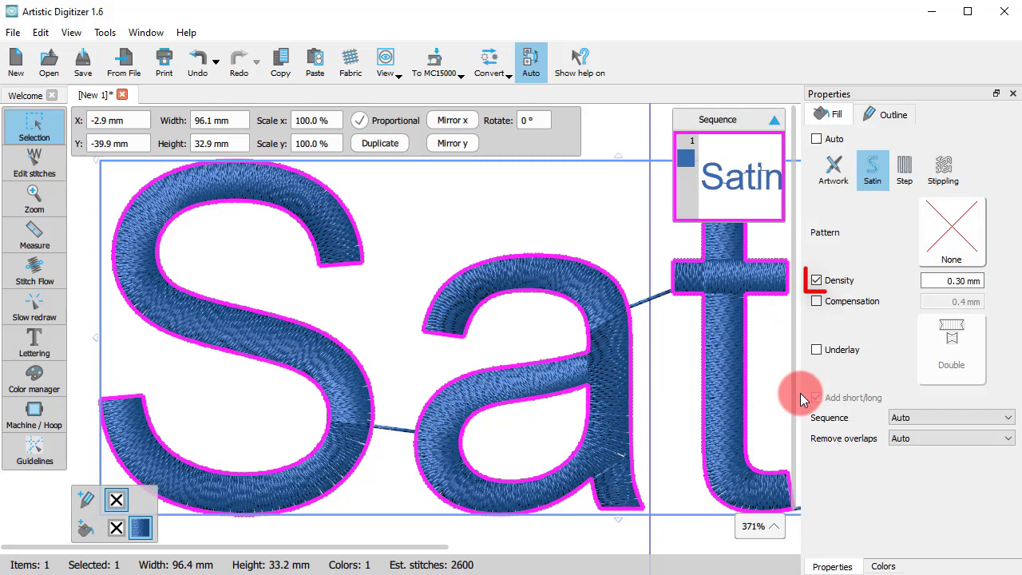
left_click(816, 280)
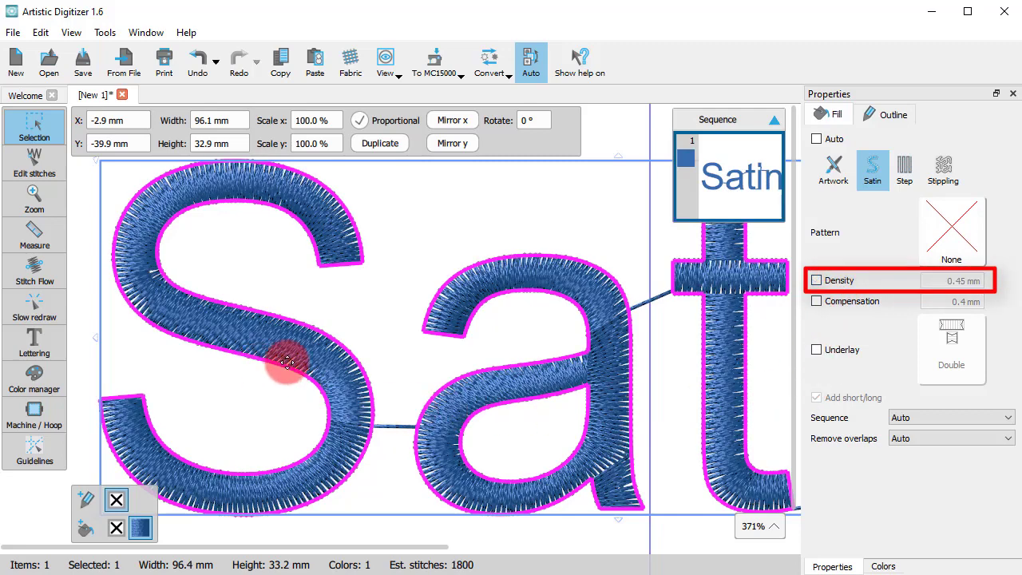
left_click(351, 56)
left_click(252, 197)
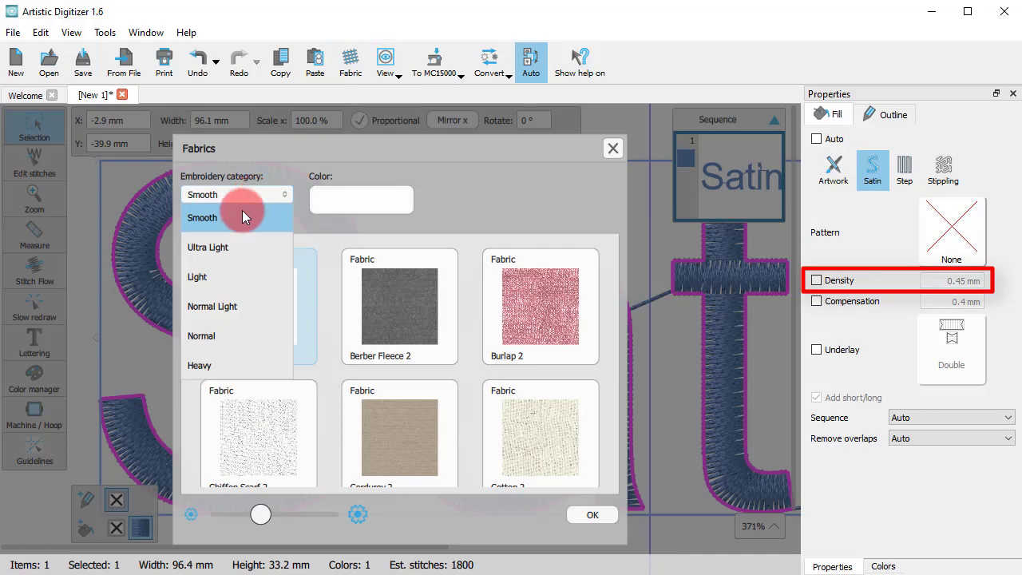
left_click(230, 246)
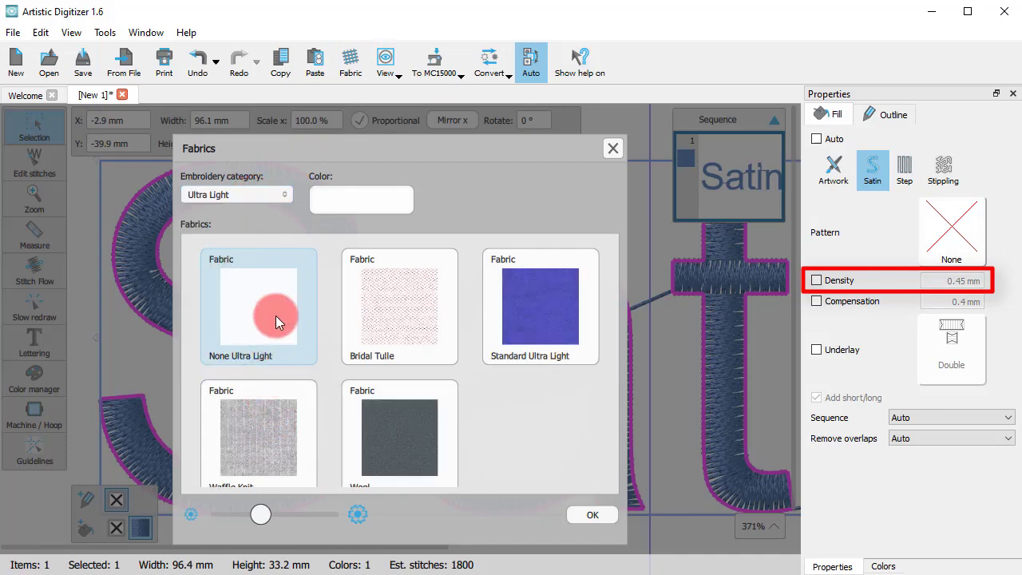
left_click(592, 514)
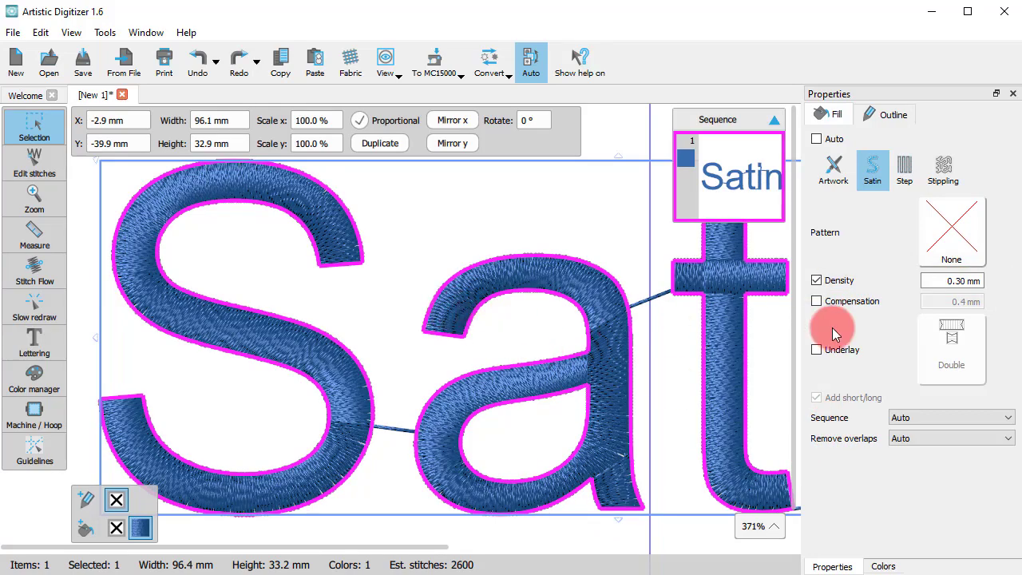
left_click(864, 288)
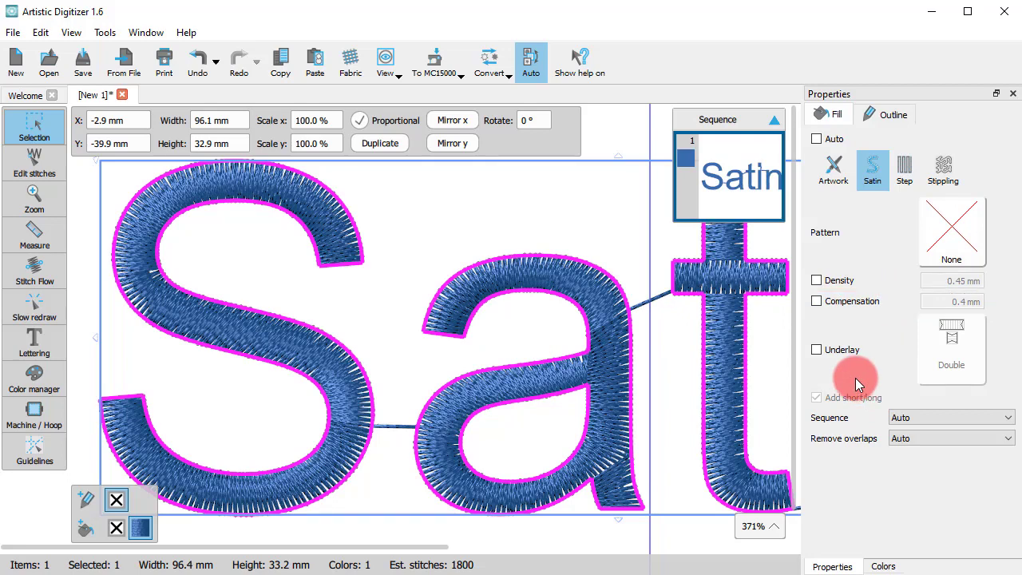
left_click(860, 303)
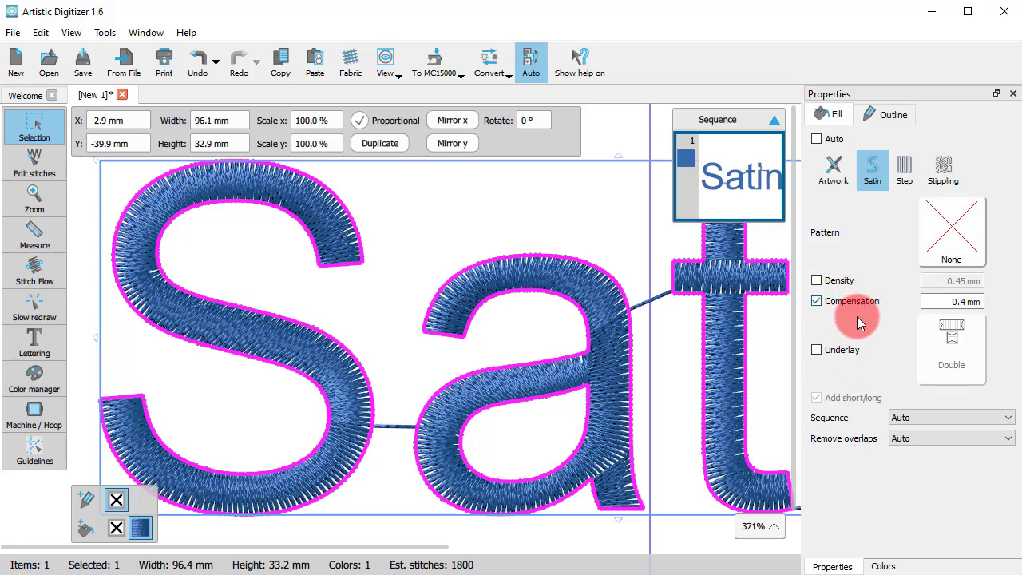
left_click(943, 302)
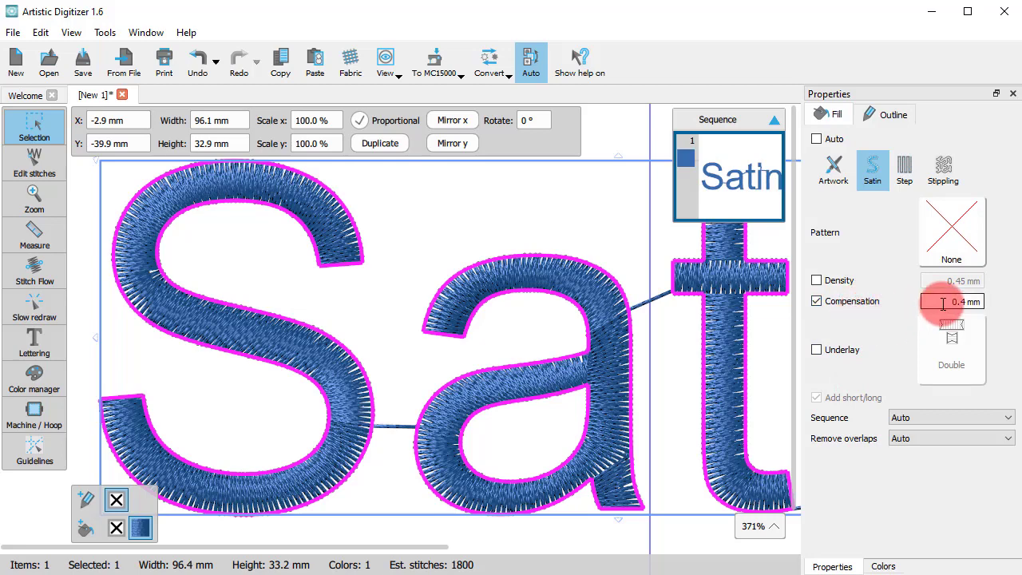
left_click_drag(942, 303, 973, 322)
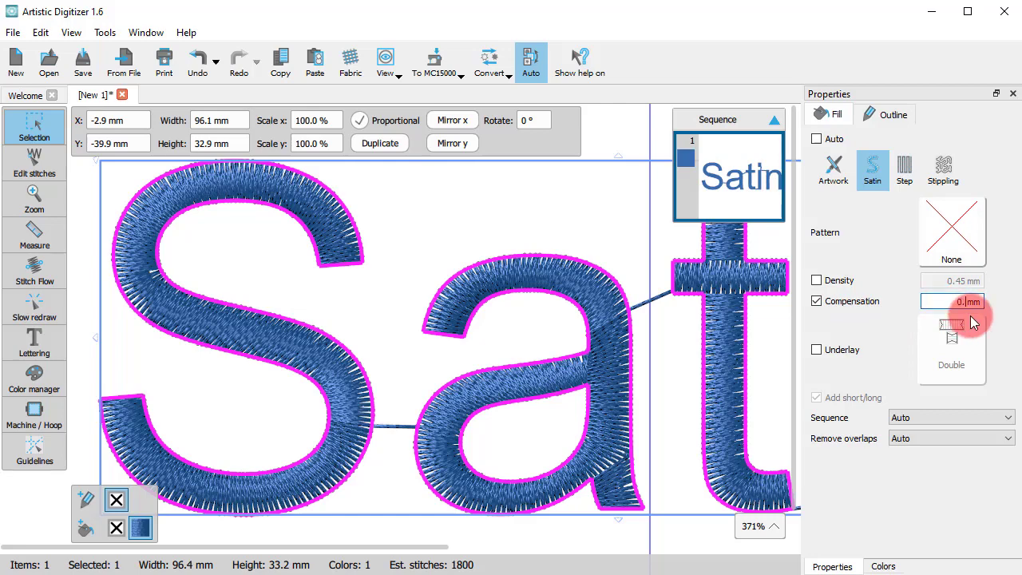
left_click(891, 363)
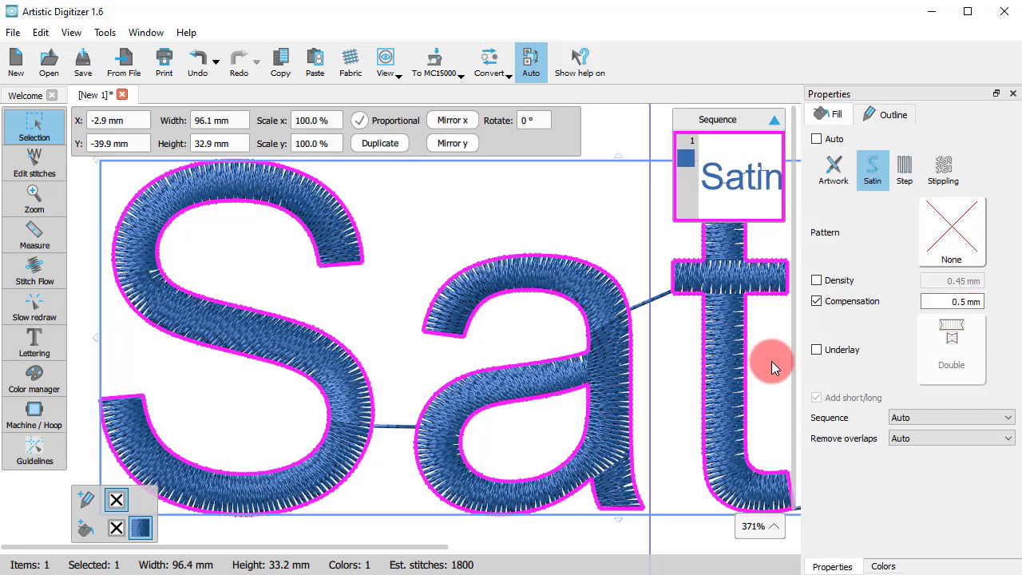
left_click(530, 63)
left_click(500, 82)
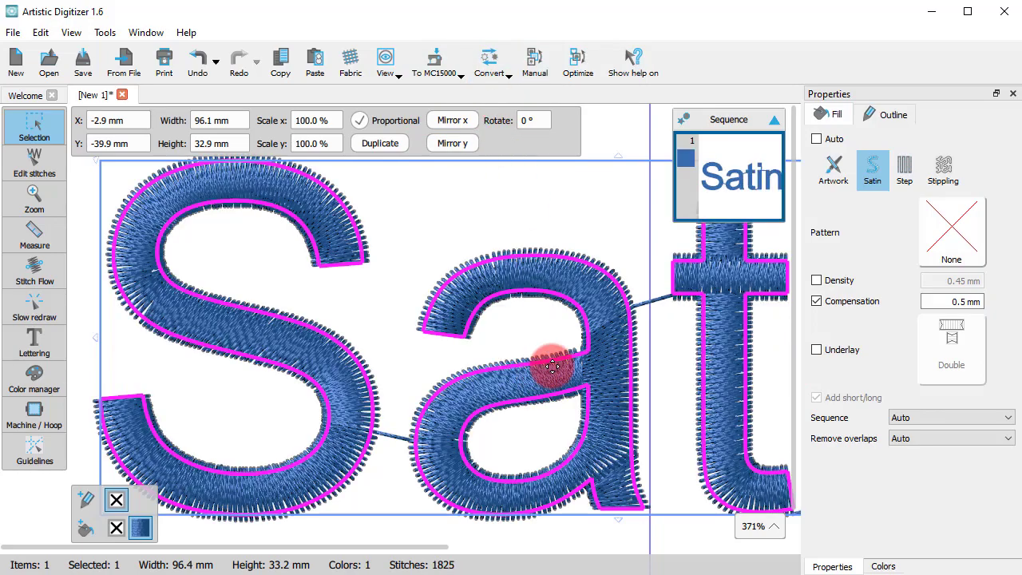
scroll(495, 268, "up", 3)
scroll(494, 268, "down", 4)
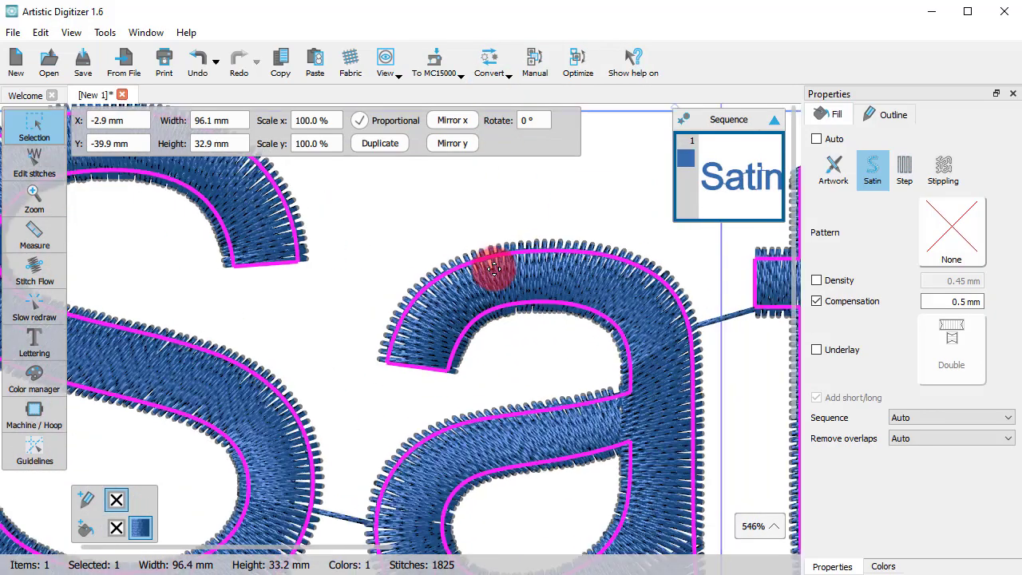
left_click(537, 67)
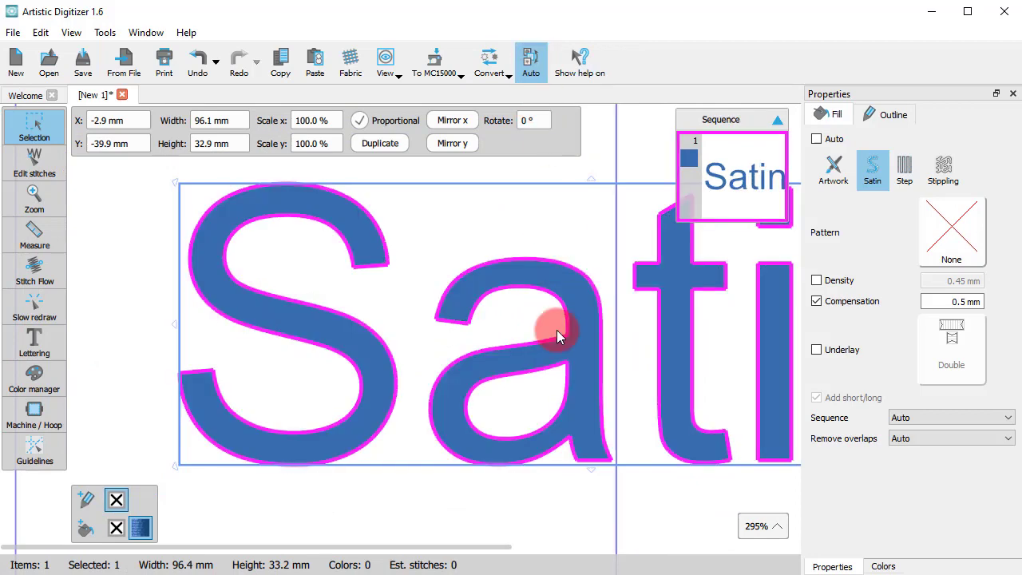
scroll(347, 390, "down", 2)
scroll(417, 367, "up", 2)
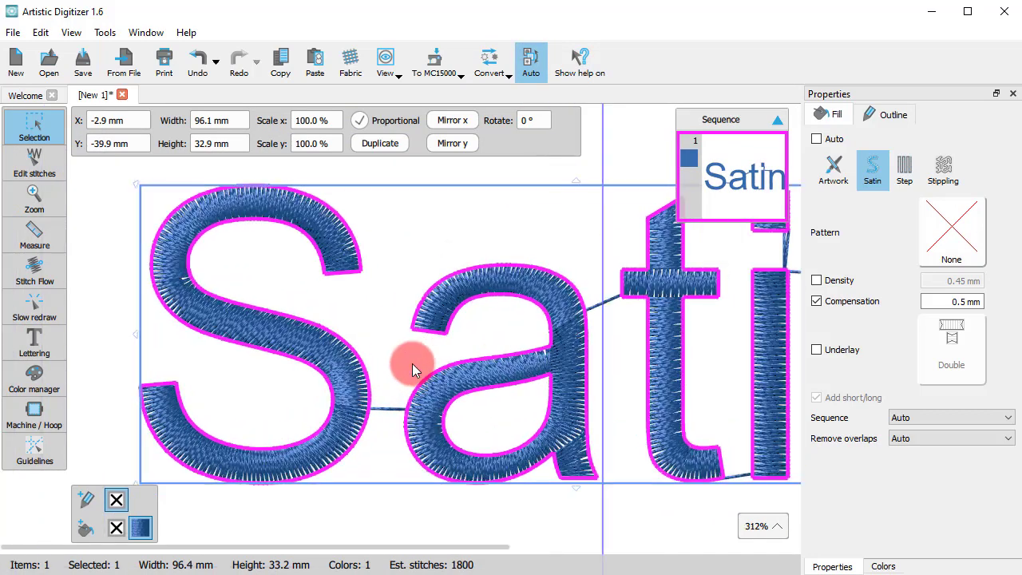
left_click(875, 302)
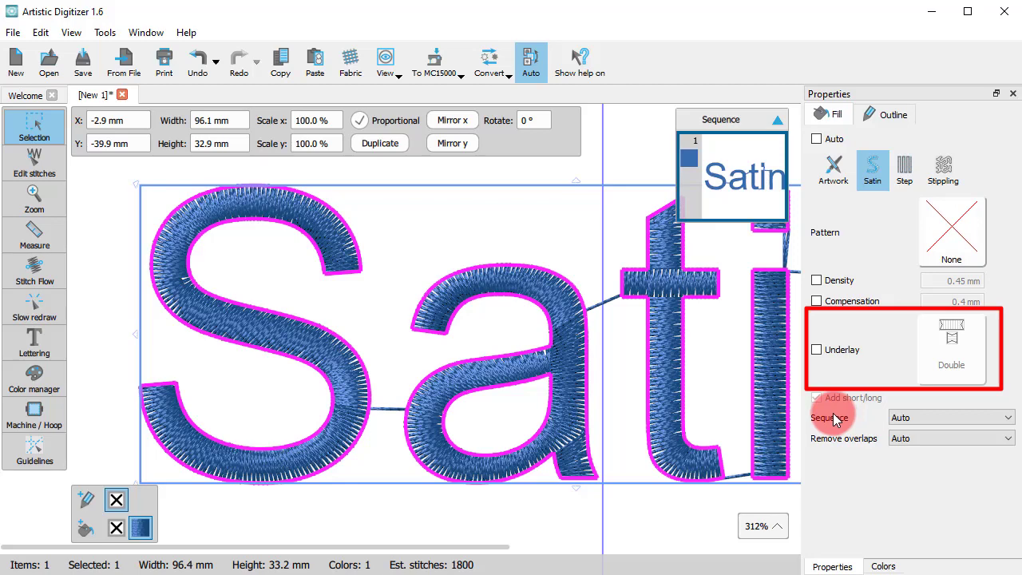
left_click(40, 312)
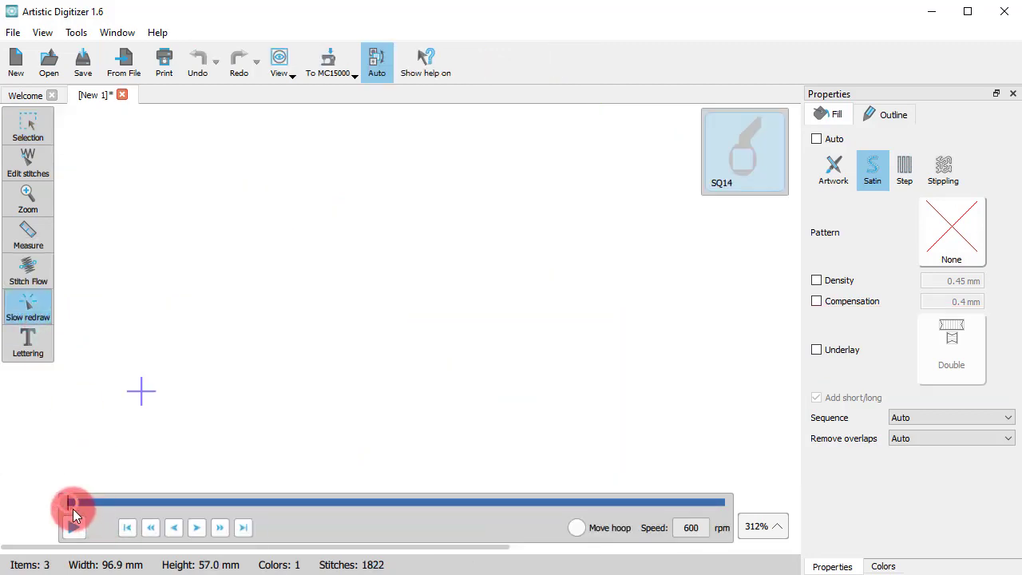
left_click_drag(70, 510, 308, 495)
left_click(18, 127)
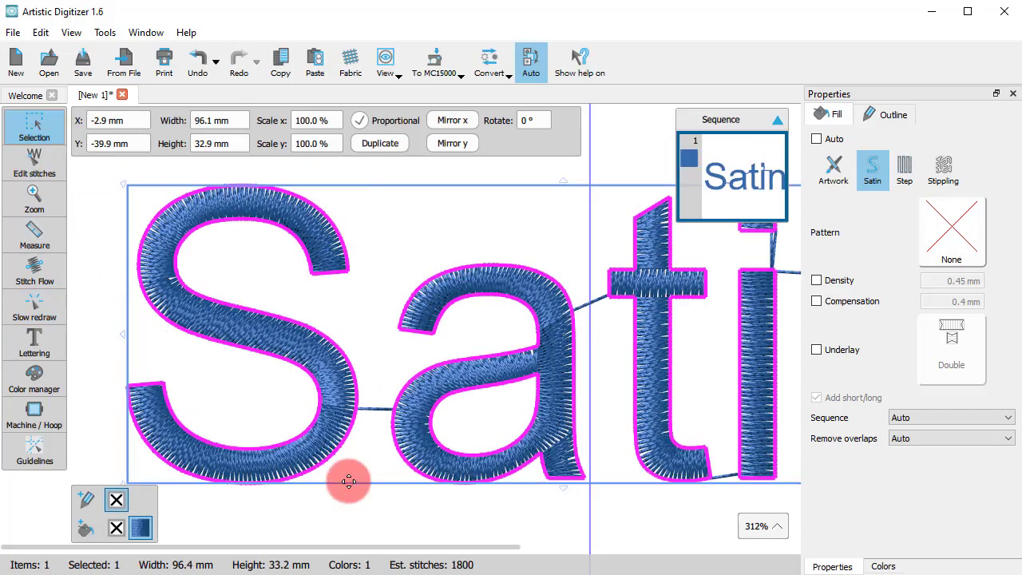
Step: Enable a Single underlay on the lettering and replay the S stitch-out to check it
left_click(842, 349)
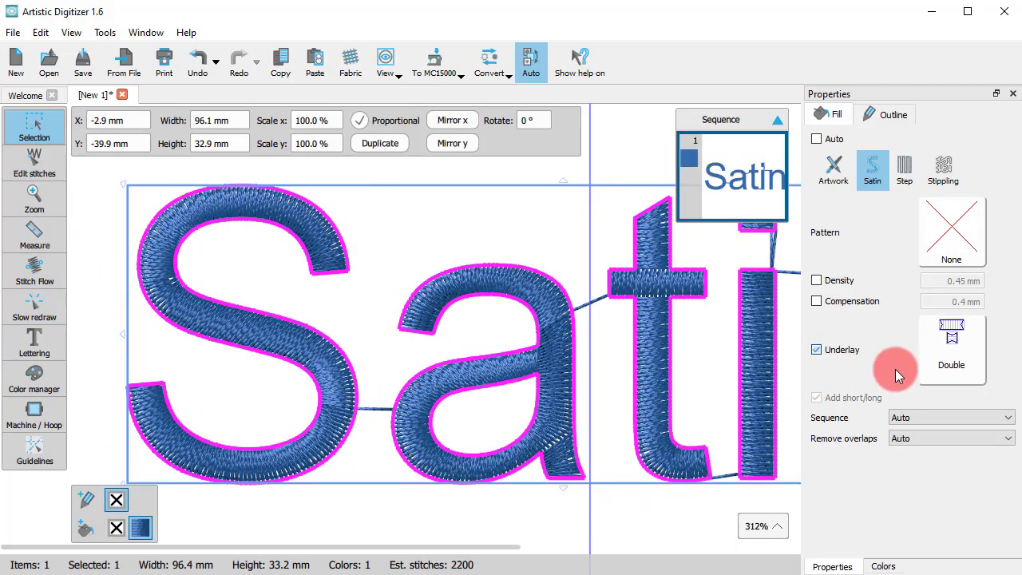
left_click(976, 351)
left_click(645, 372)
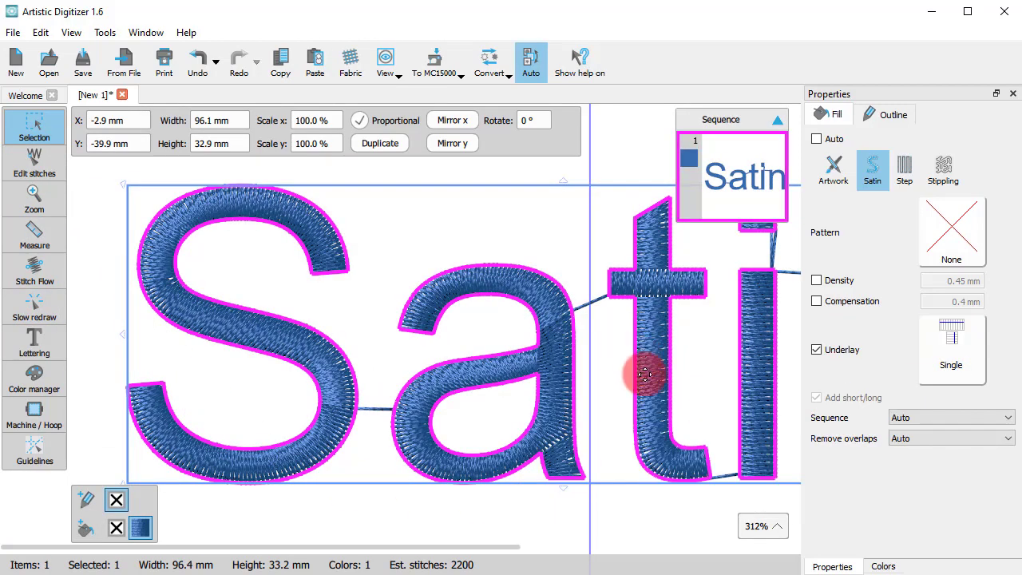
left_click(56, 313)
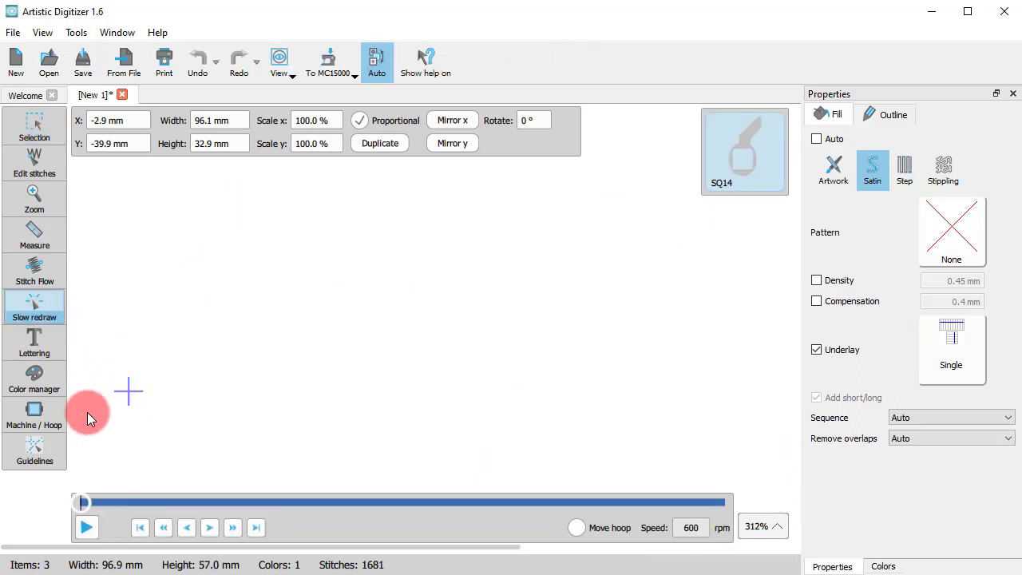
left_click_drag(71, 510, 236, 531)
left_click(244, 530)
left_click(28, 128)
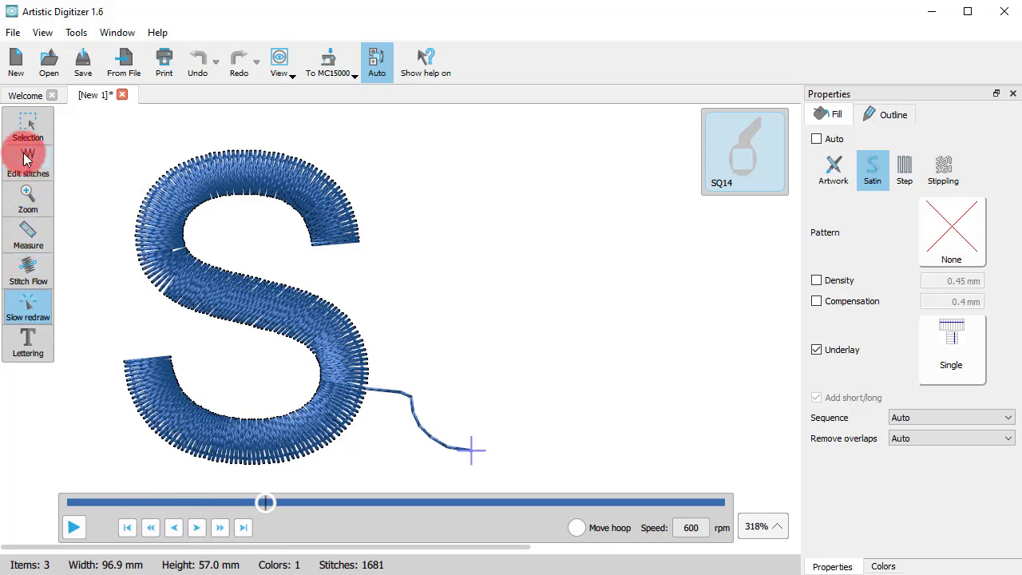
Step: Switch the underlay to Netting+ and replay the S stitch-out
left_click(942, 345)
left_click(776, 407)
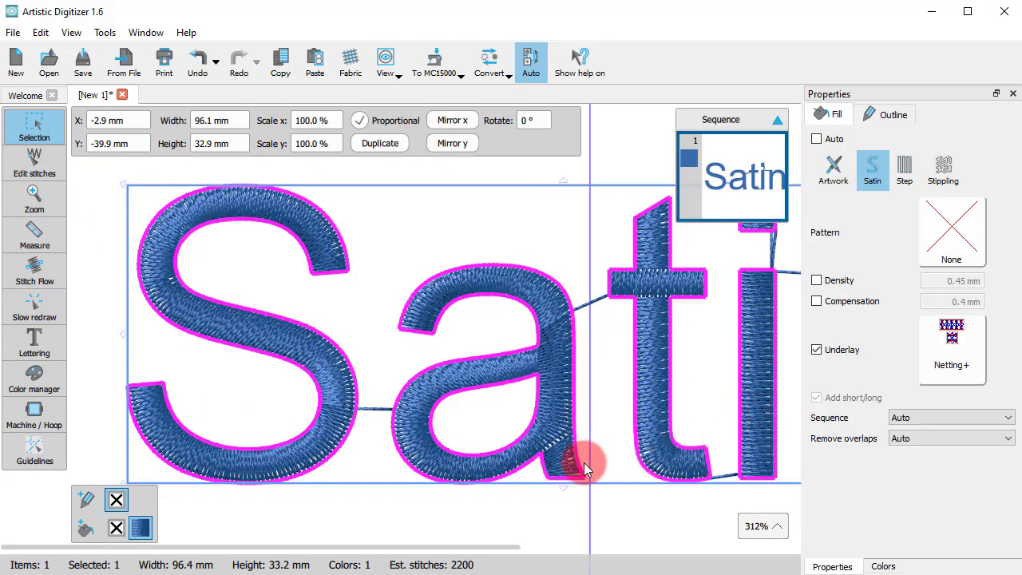
left_click(34, 307)
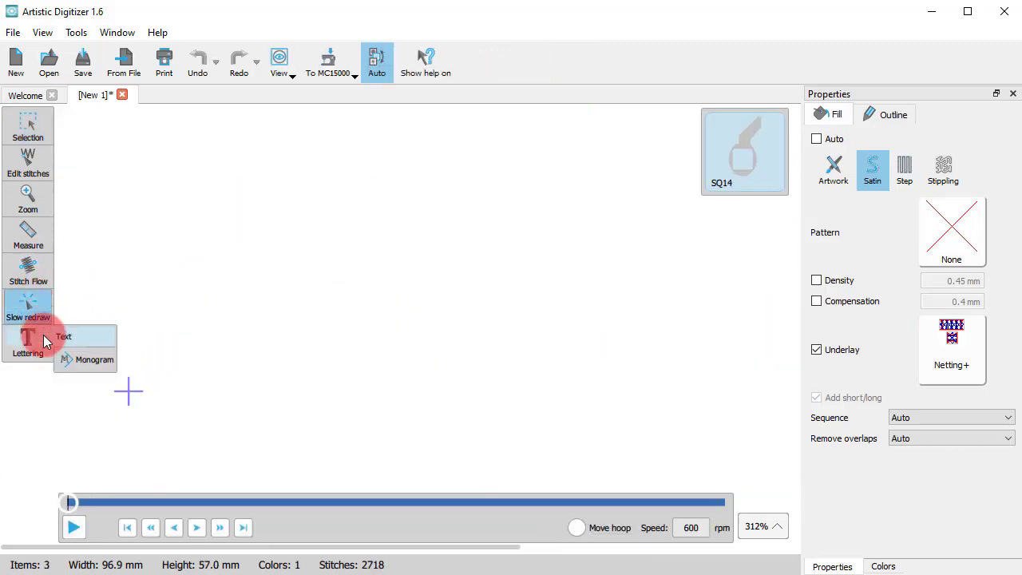
left_click_drag(69, 504, 242, 526)
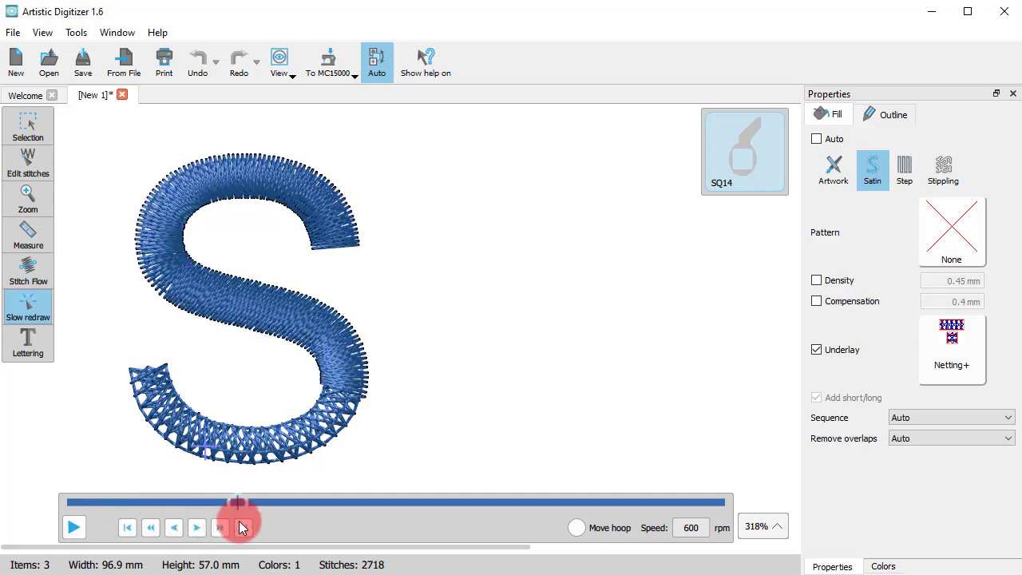
Step: Change the underlay to 3D-4, replay the S stitching, and return to the full design
left_click(32, 131)
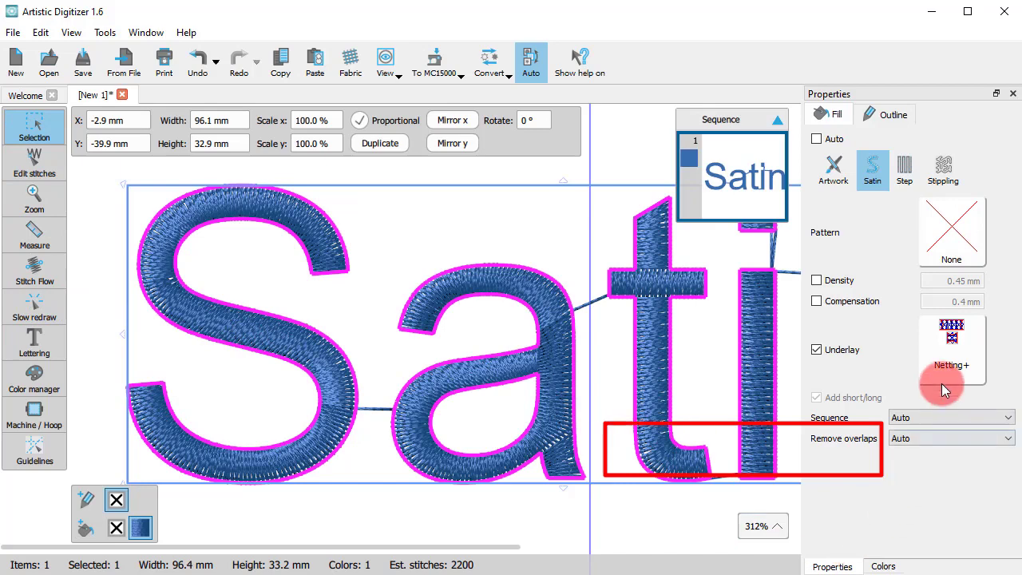
left_click(952, 364)
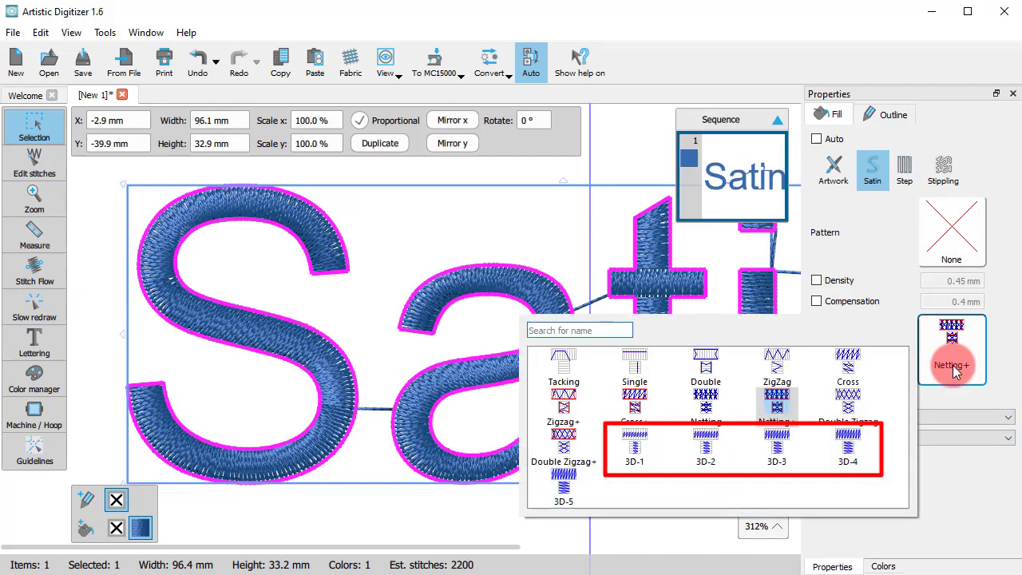
left_click(848, 447)
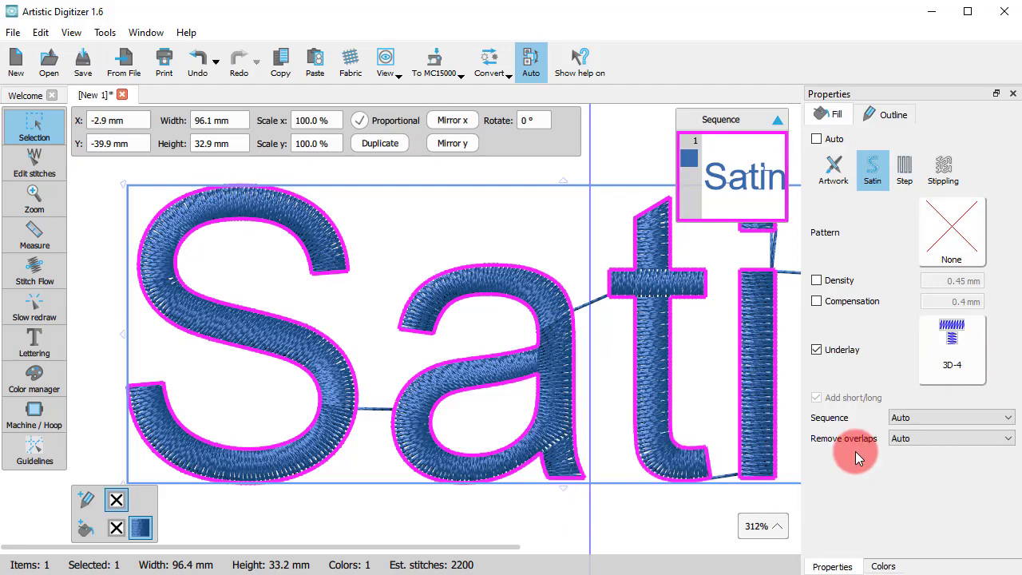
left_click(32, 309)
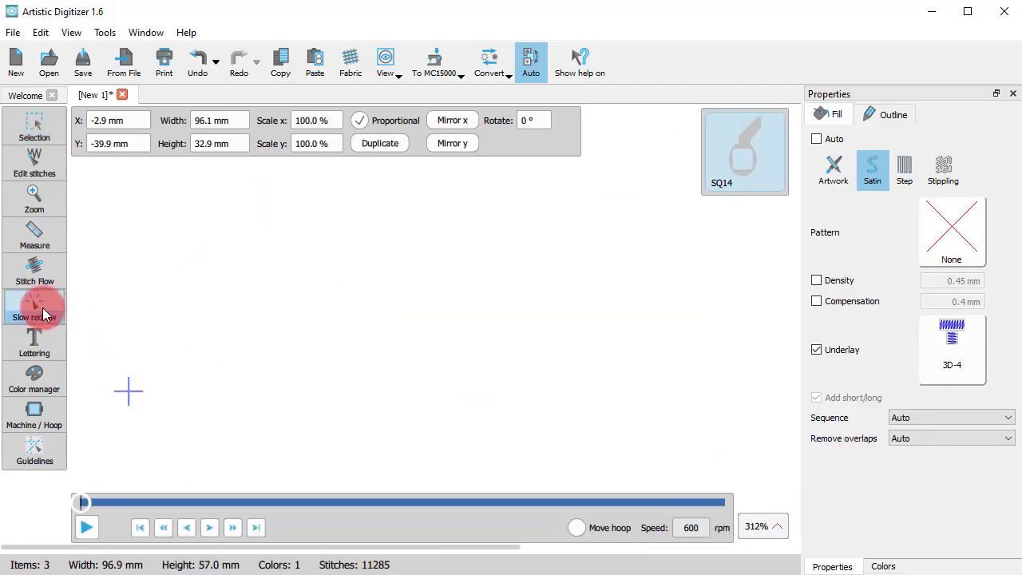
left_click_drag(63, 504, 279, 521)
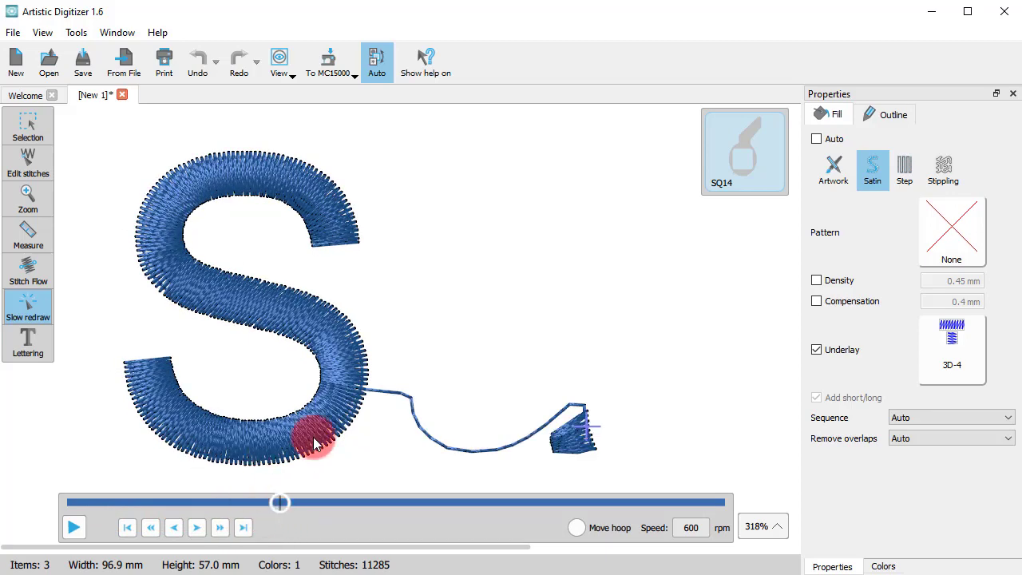
left_click(29, 131)
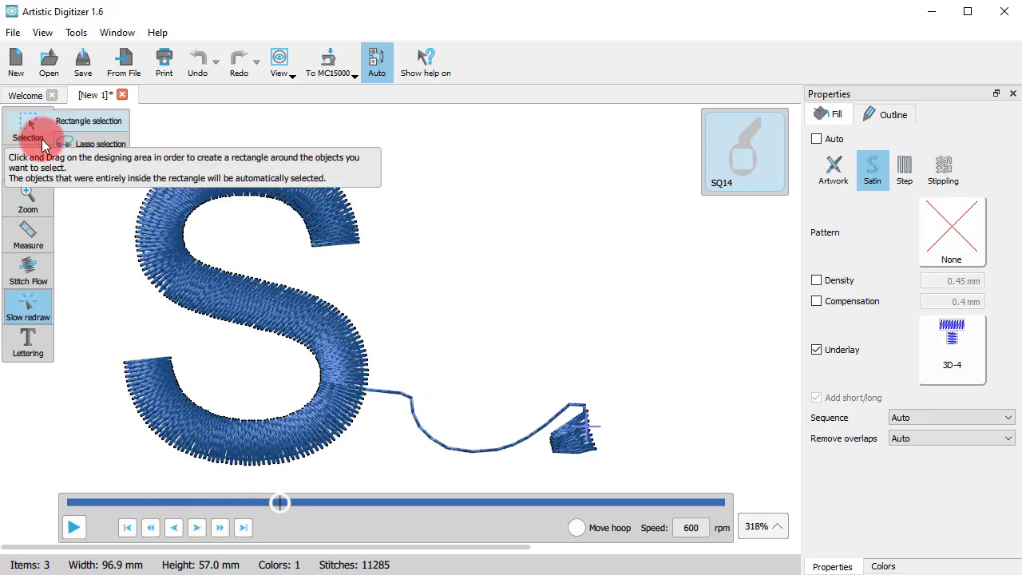
left_click(28, 133)
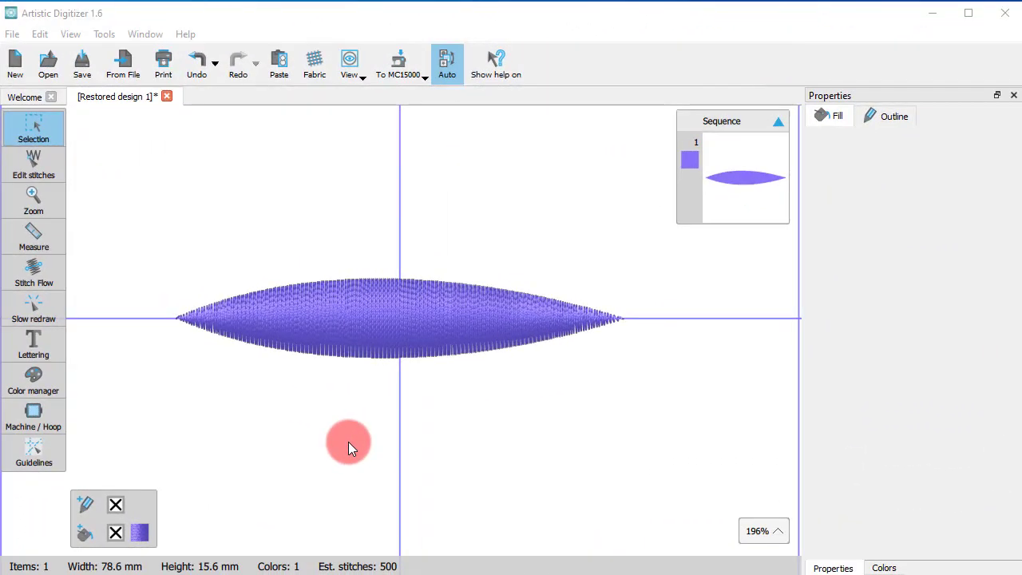
Step: Split the lens with two vertical divide lines using Stitch Flow
left_click(408, 336)
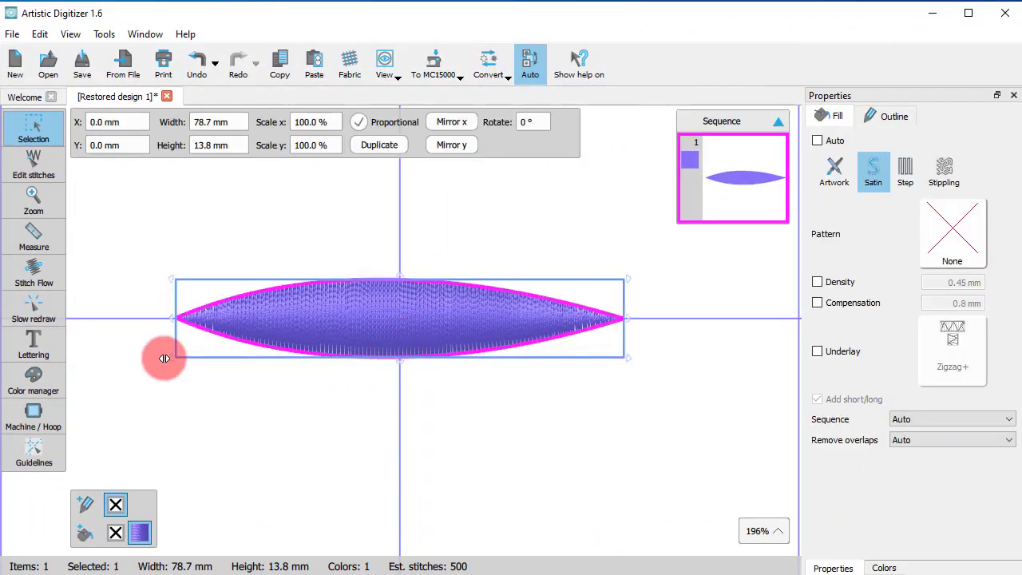
left_click(33, 267)
left_click(174, 121)
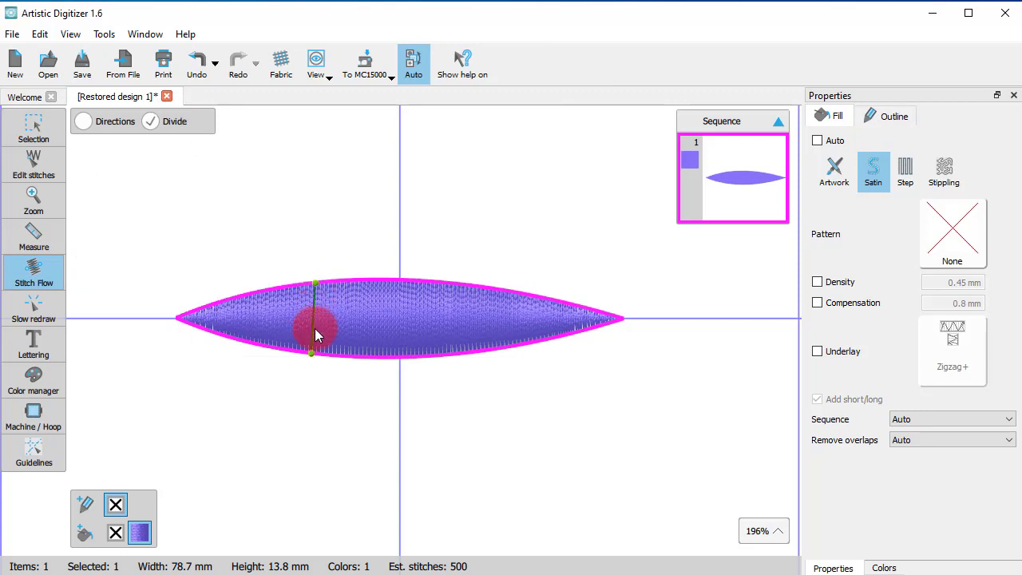
left_click_drag(314, 329, 318, 338)
left_click_drag(480, 286, 481, 344)
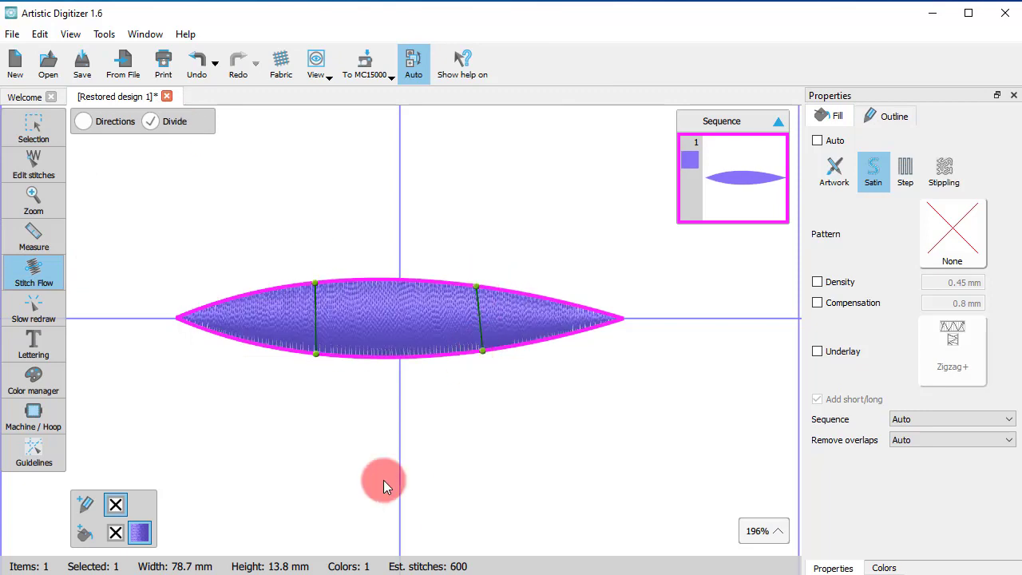
Step: Draw slanted stitch direction lines across the lens's left part and centre
left_click(105, 122)
left_click(241, 314)
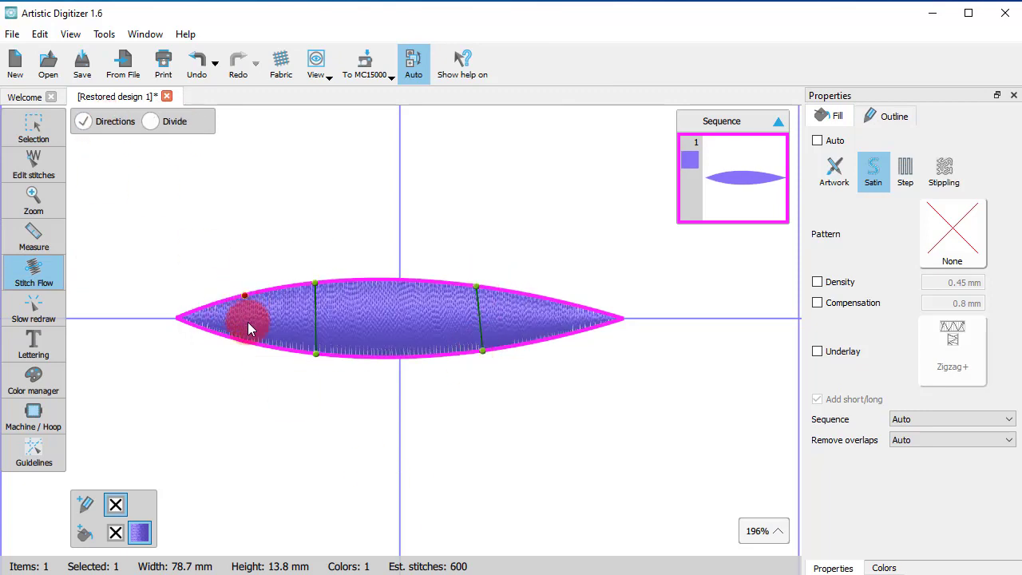
left_click_drag(247, 321, 261, 346)
left_click_drag(415, 283, 367, 357)
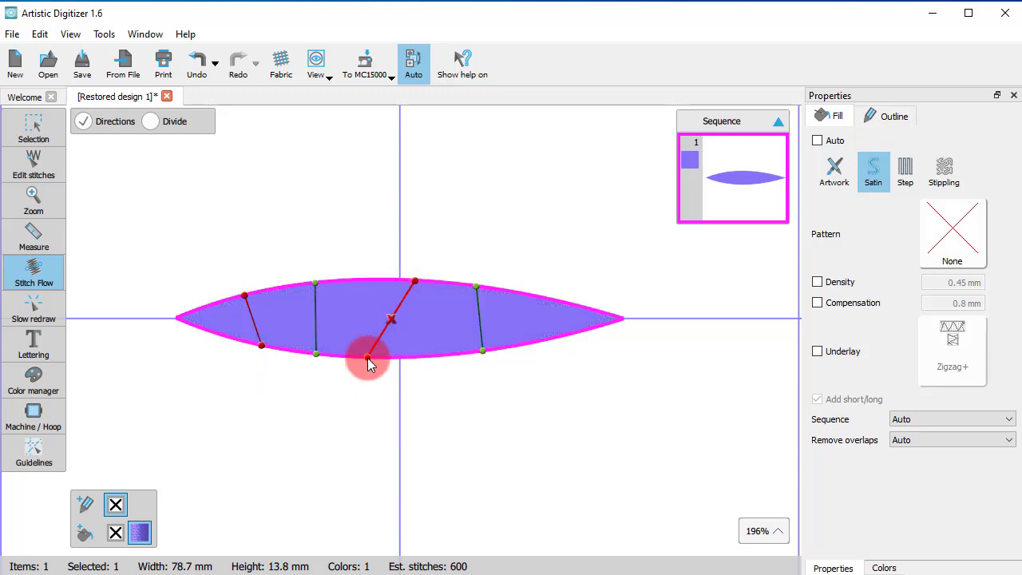